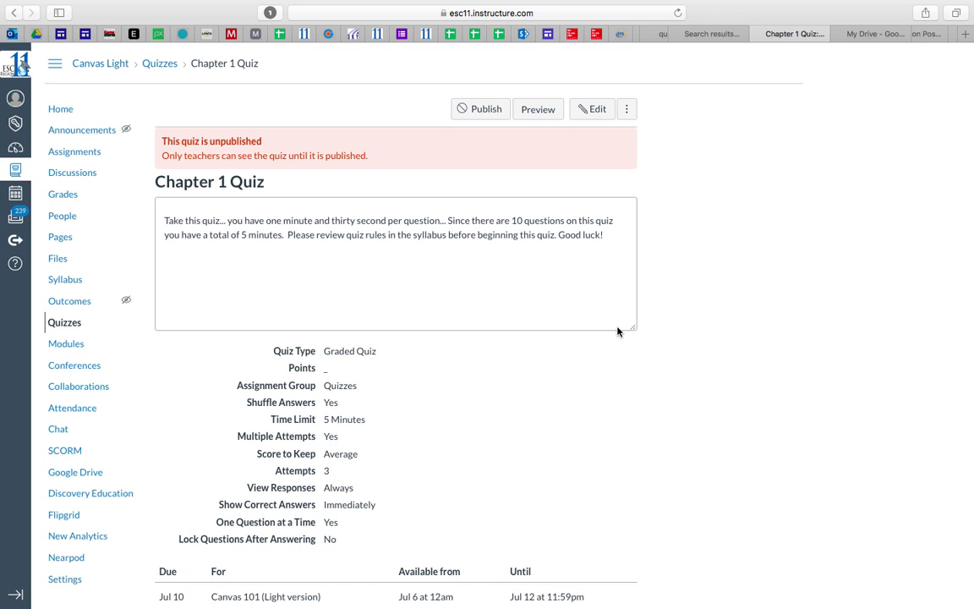
# Open the Chapter 1 Quiz for editing and look over its instructions and option settings
pyautogui.scroll(-2, 617, 331)
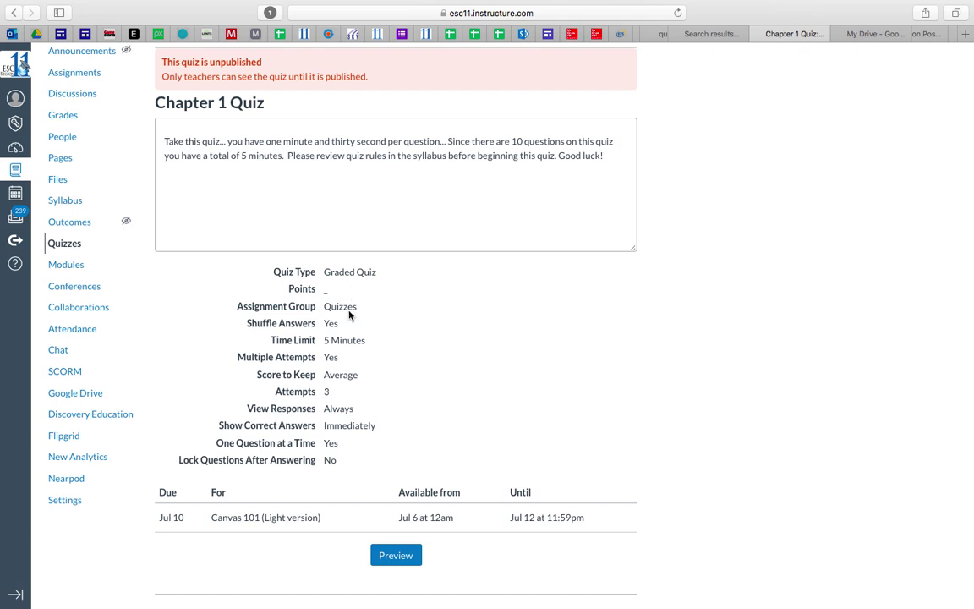
pyautogui.scroll(2, 360, 356)
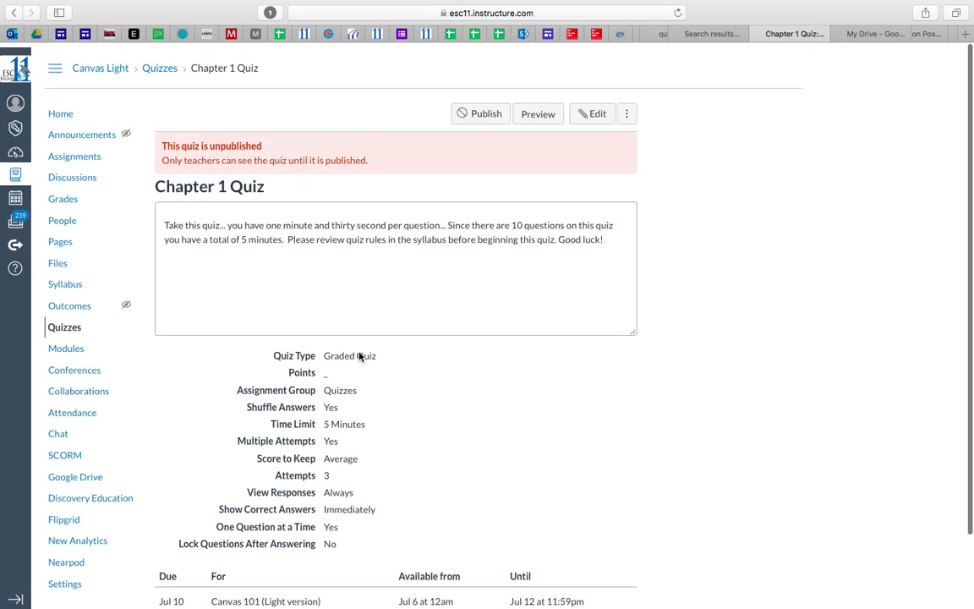
pyautogui.click(596, 116)
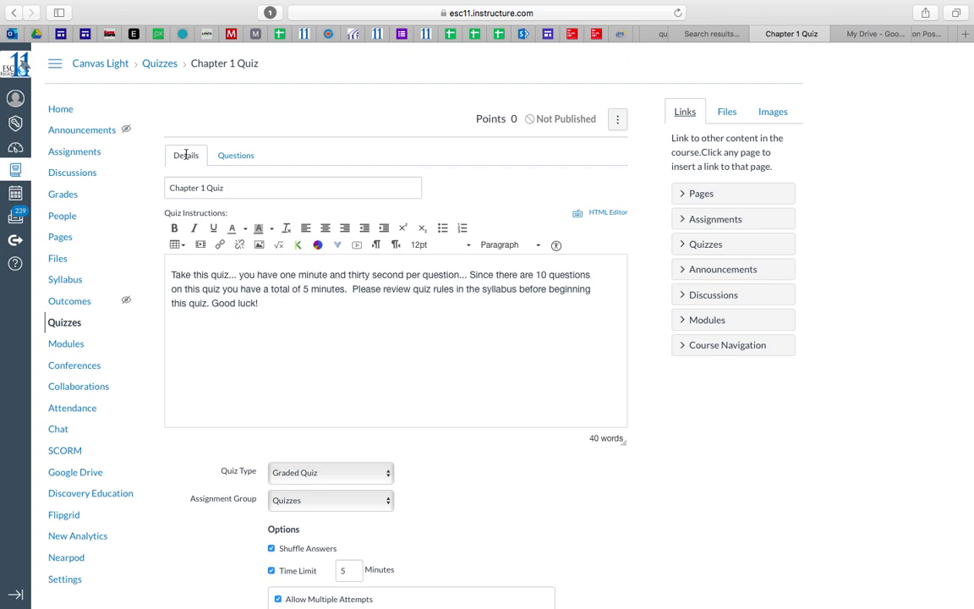
pyautogui.scroll(-5, 216, 465)
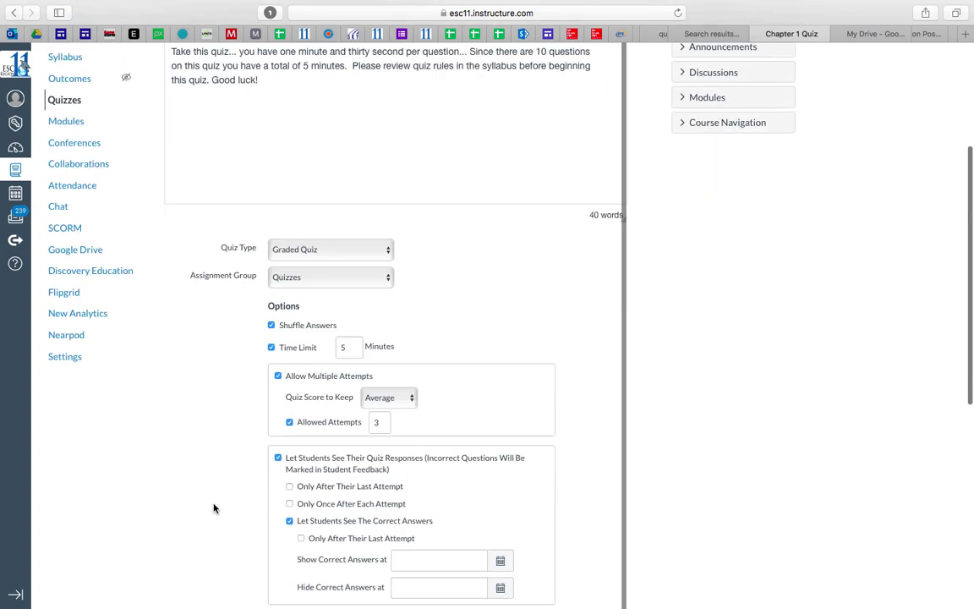
pyautogui.scroll(-5, 214, 507)
pyautogui.scroll(10, 214, 507)
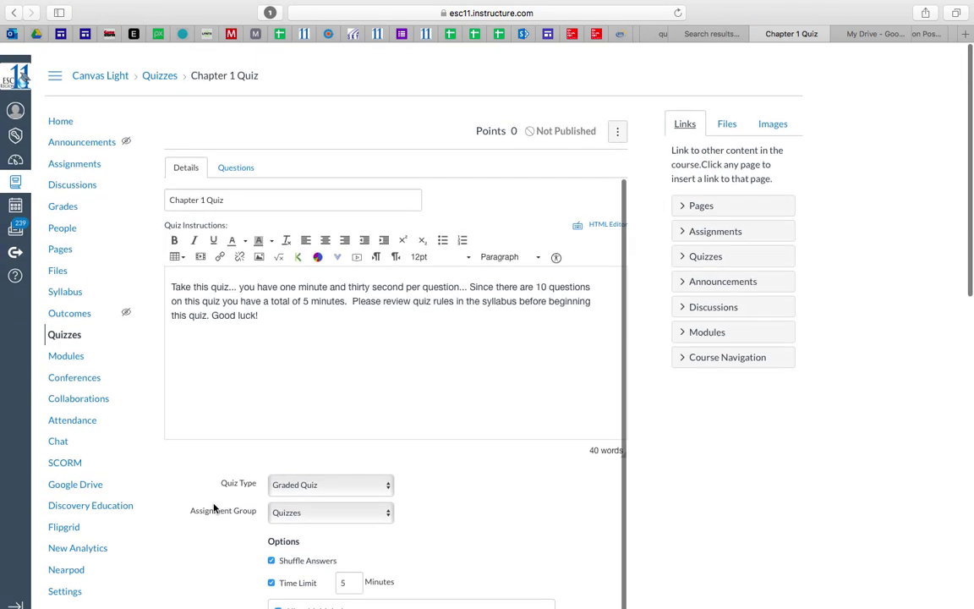
# Add a new multiple-choice question with the text "What is the 3rd planer from the sun?"
pyautogui.click(244, 157)
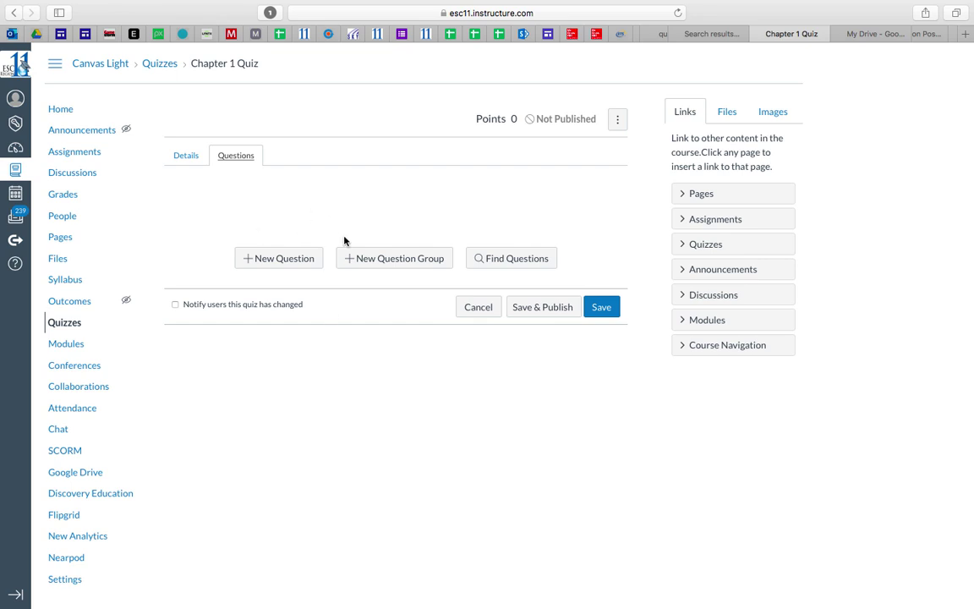
pyautogui.click(292, 260)
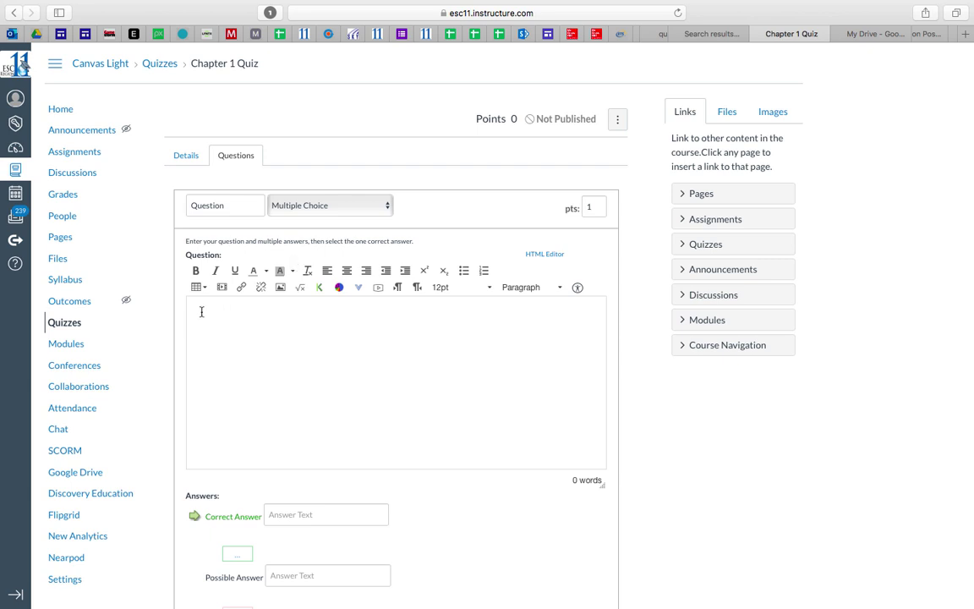
pyautogui.scroll(-2, 140, 319)
pyautogui.click(385, 255)
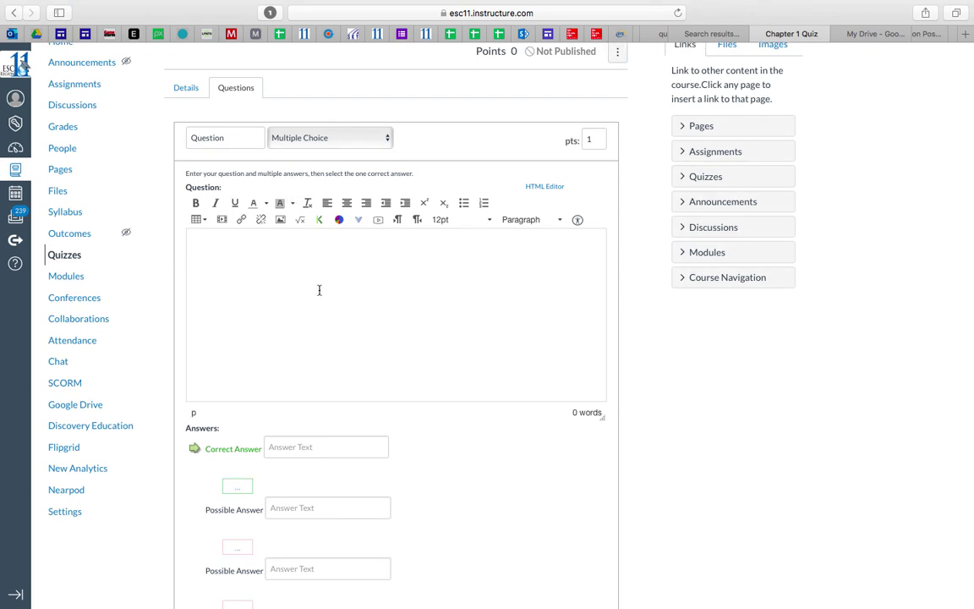
pyautogui.write('What is the 3rd planer from the sun?')
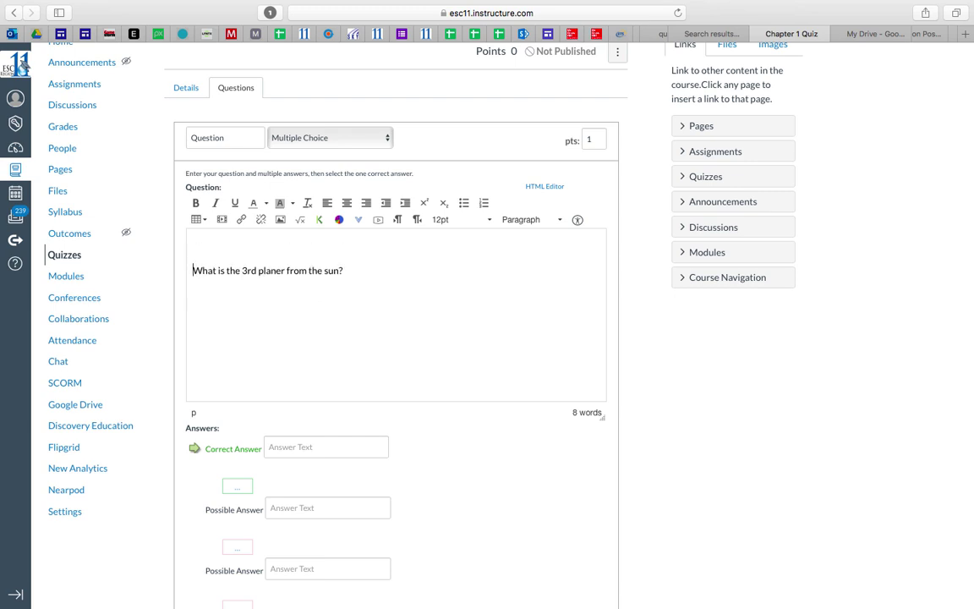
# Search Flickr for "earth" and insert a globe image with alt text "Earth" at 500 x 281 above the question text
pyautogui.click(211, 247)
pyautogui.click(281, 220)
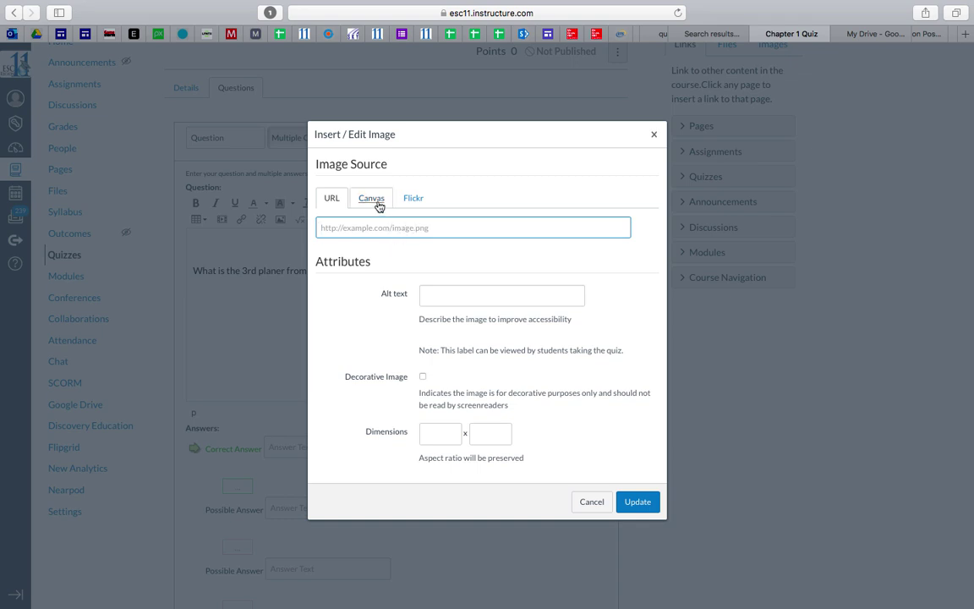
pyautogui.click(378, 202)
pyautogui.click(441, 276)
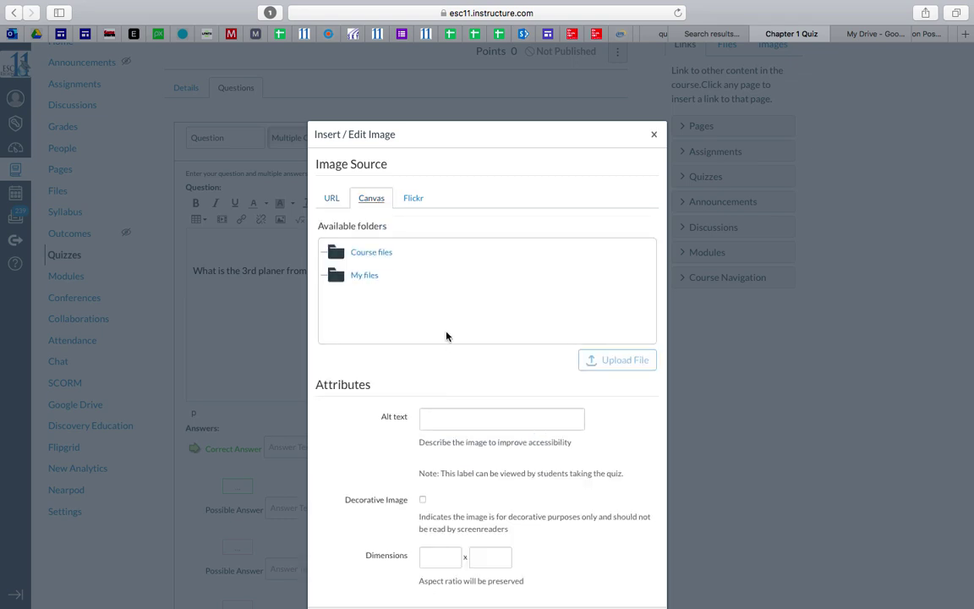
pyautogui.click(414, 199)
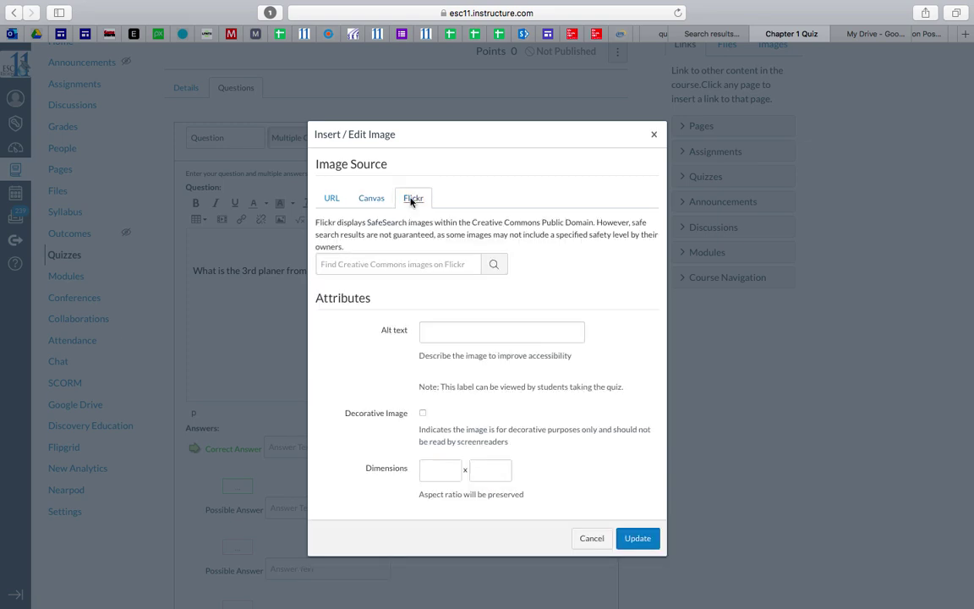
pyautogui.click(425, 264)
pyautogui.write('eart')
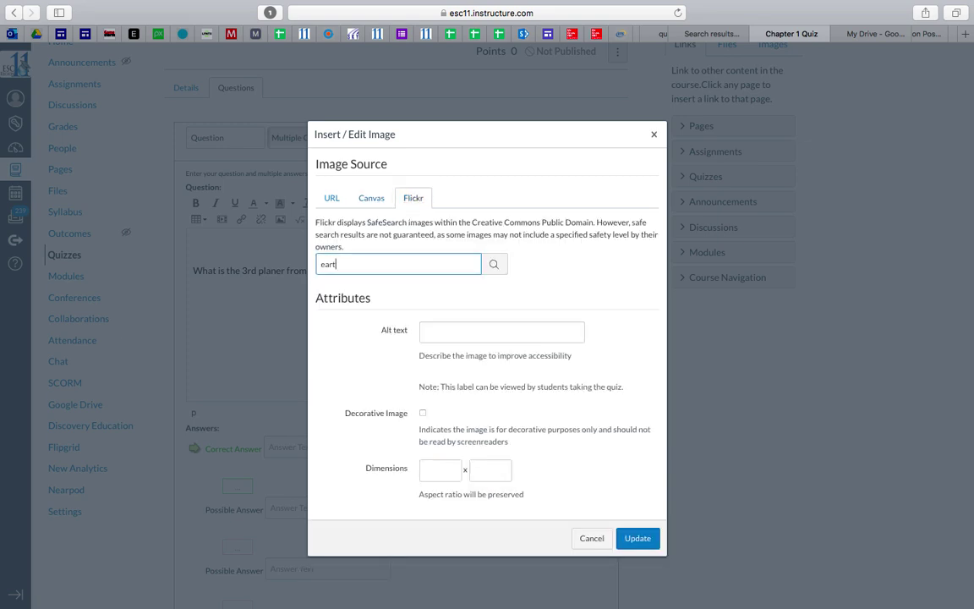
pyautogui.write('h')
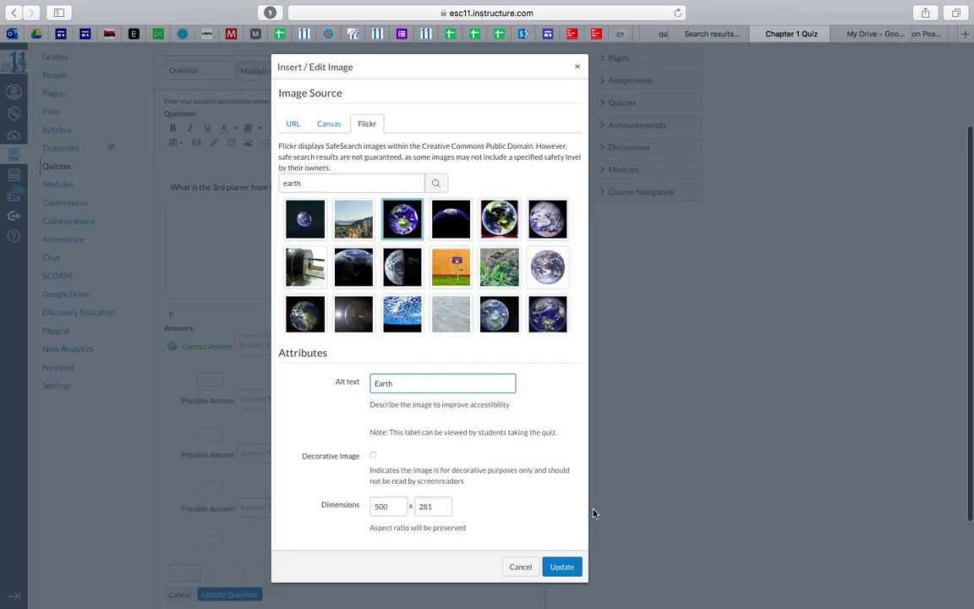
pyautogui.click(572, 569)
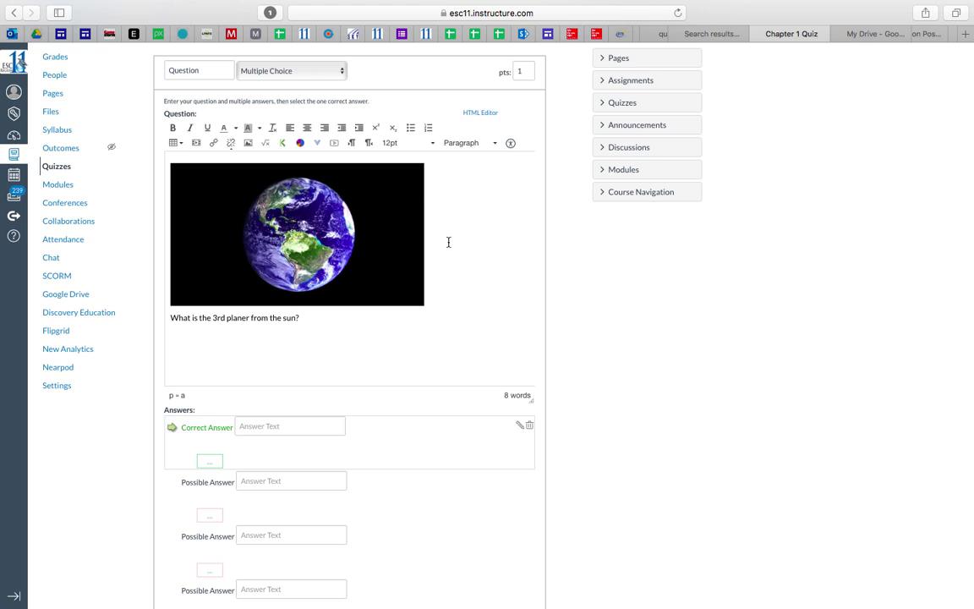
# Center both the Earth image and the question text beneath it
pyautogui.click(372, 220)
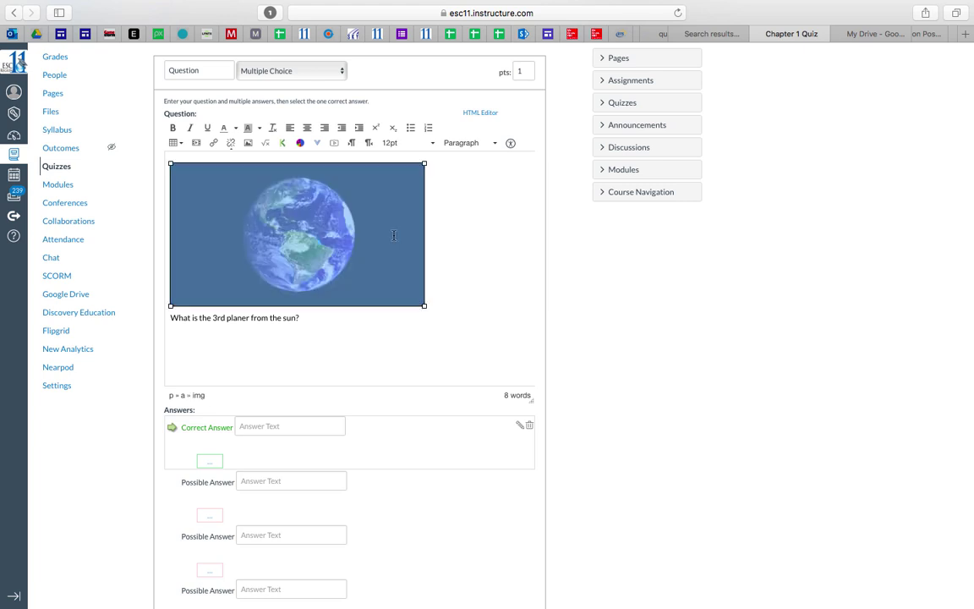
pyautogui.click(307, 127)
pyautogui.click(374, 353)
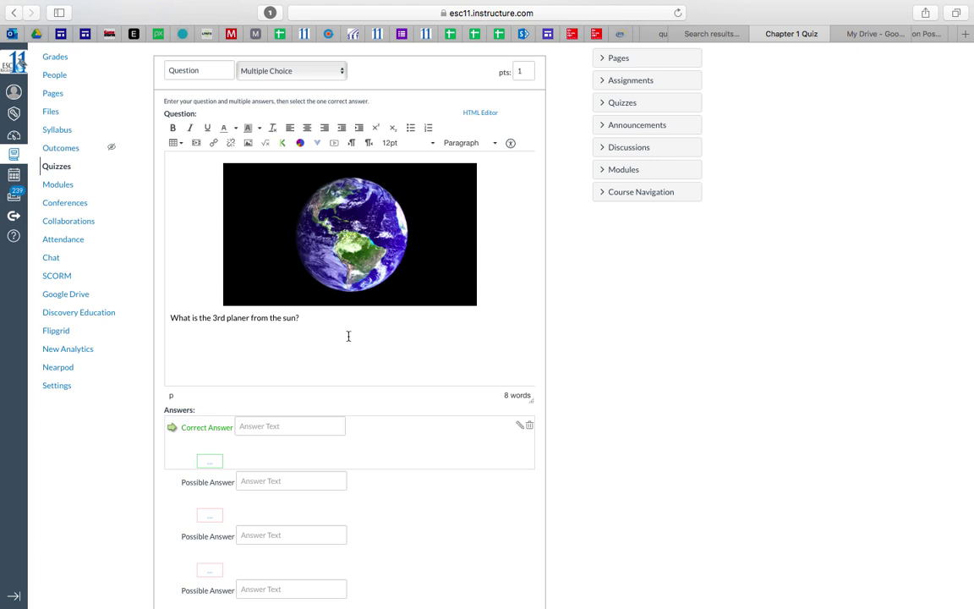
pyautogui.moveTo(315, 322); pyautogui.dragTo(170, 319)
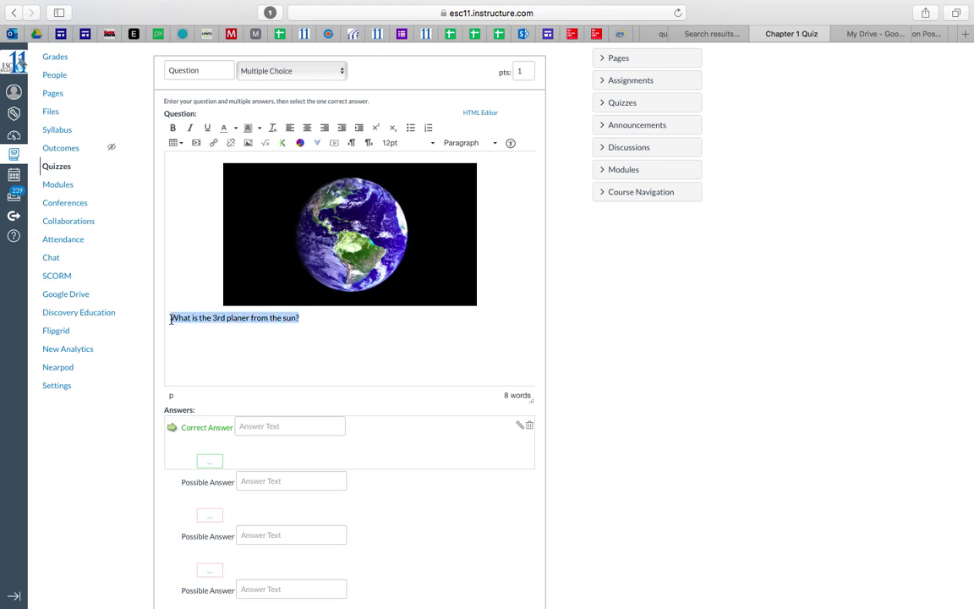
pyautogui.click(307, 128)
pyautogui.click(494, 238)
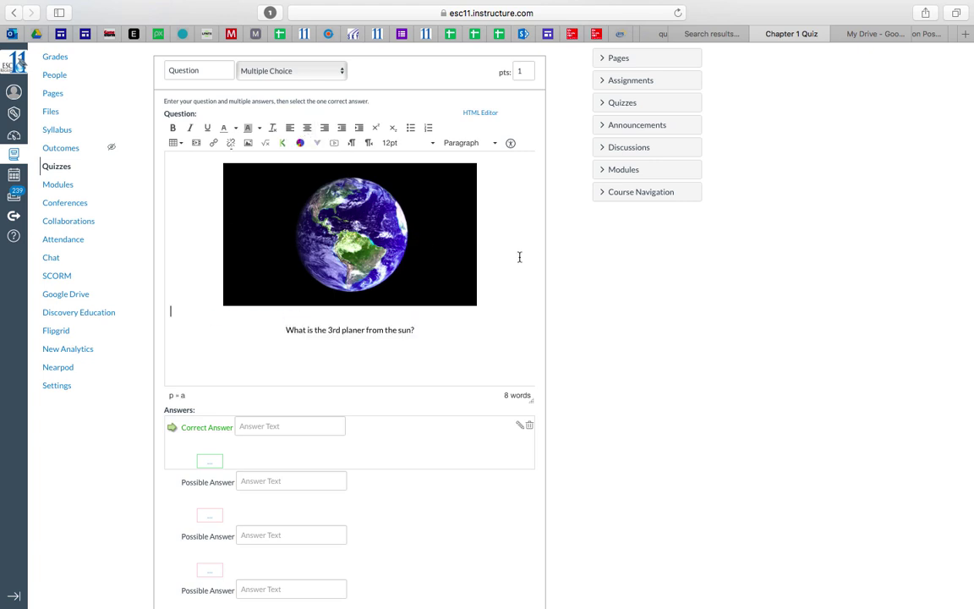
# Enter "Earth" as the question's correct answer
pyautogui.scroll(-3, 569, 320)
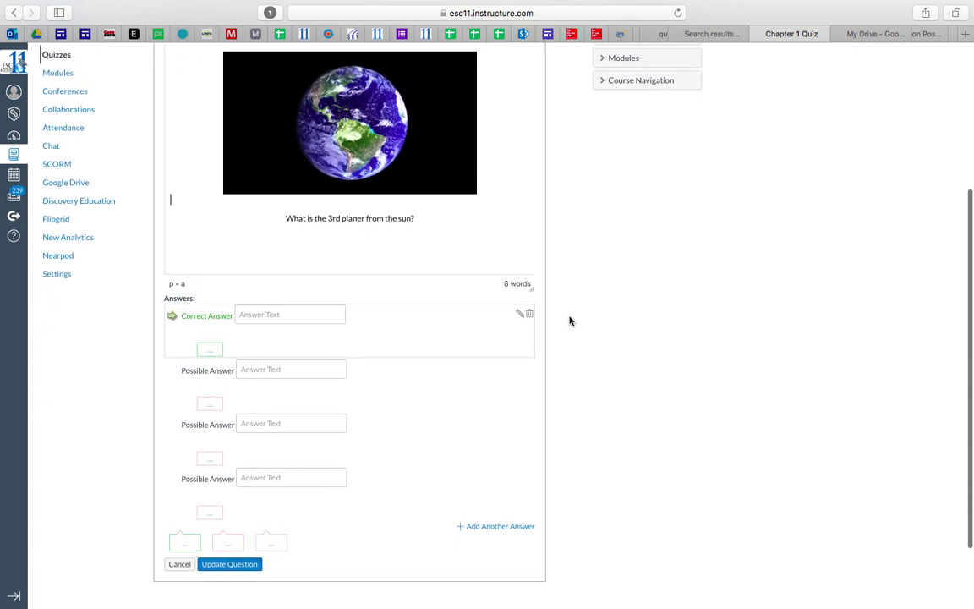
pyautogui.scroll(-2, 407, 252)
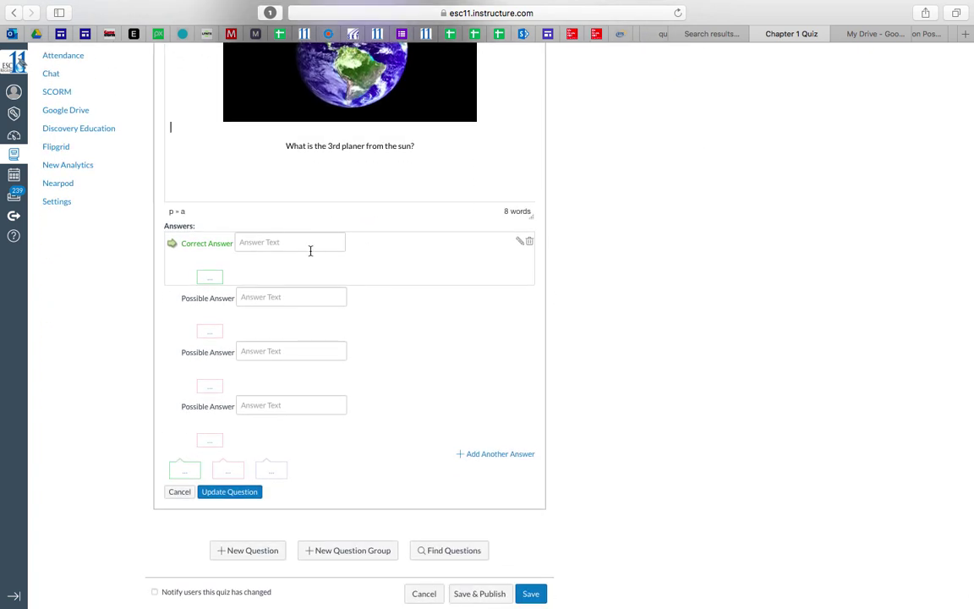
pyautogui.click(277, 246)
pyautogui.write('Earth')
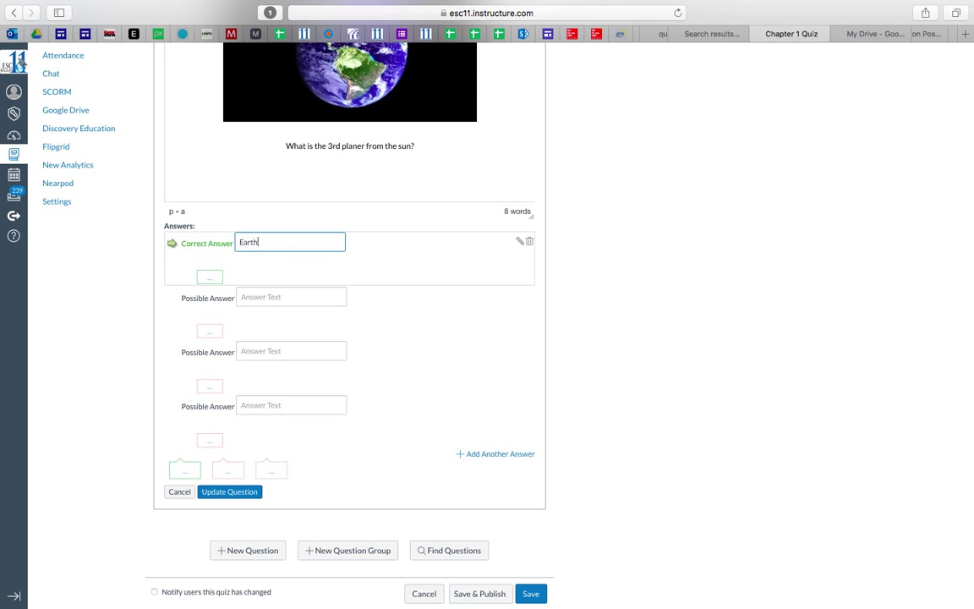
# Fill in the three other possible answers with "Jupiter", "Saturn" and "Pluto"
pyautogui.click(300, 299)
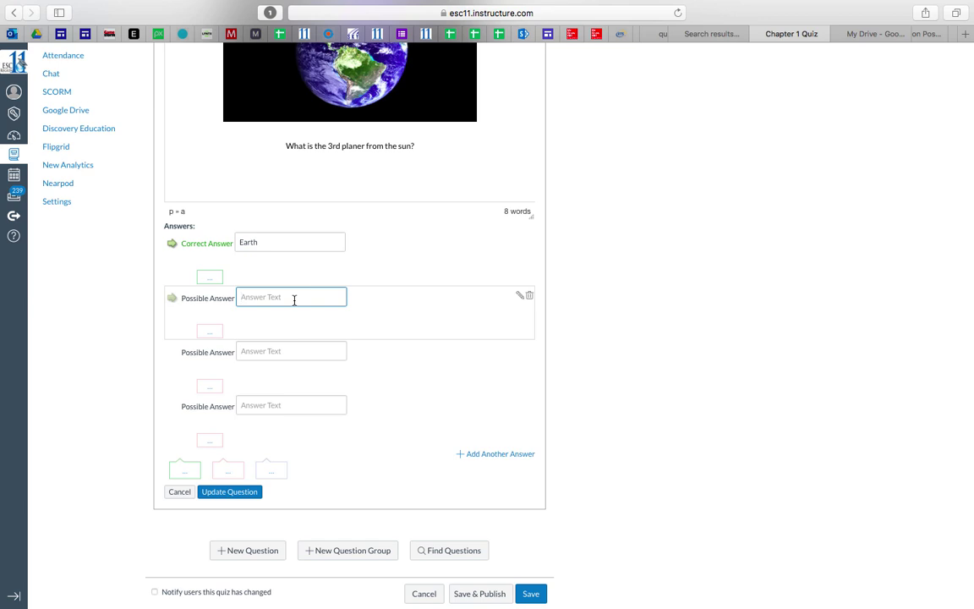
pyautogui.write('Jupiter')
pyautogui.click(343, 350)
pyautogui.write('Sat')
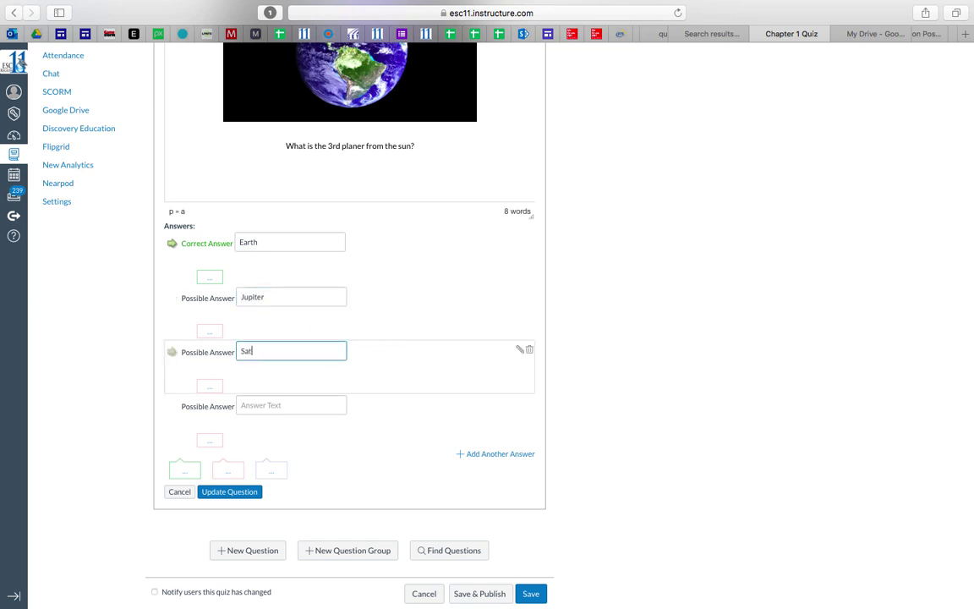
pyautogui.write('urn')
pyautogui.click(324, 405)
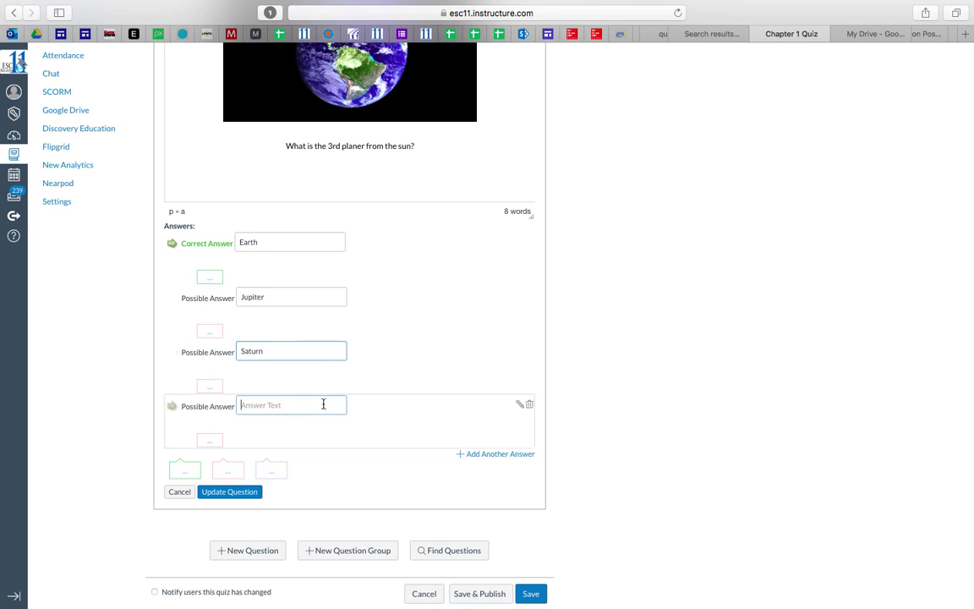
pyautogui.scroll(5, 131, 351)
pyautogui.scroll(-5, 132, 351)
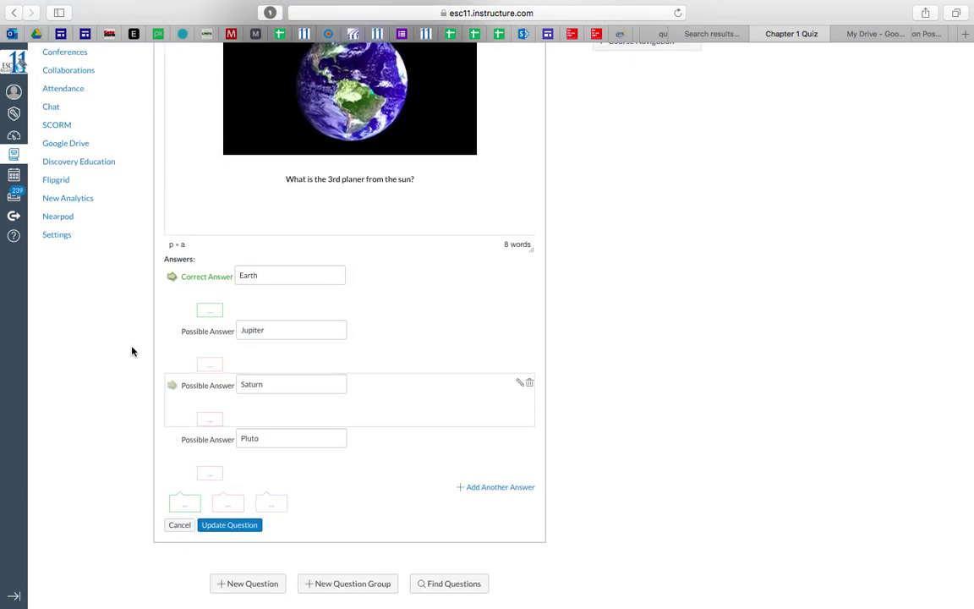
# Add the comment "Great job, you recognized that Earth is the 3rd planet from the sun." to the Earth answer
pyautogui.scroll(1, 132, 351)
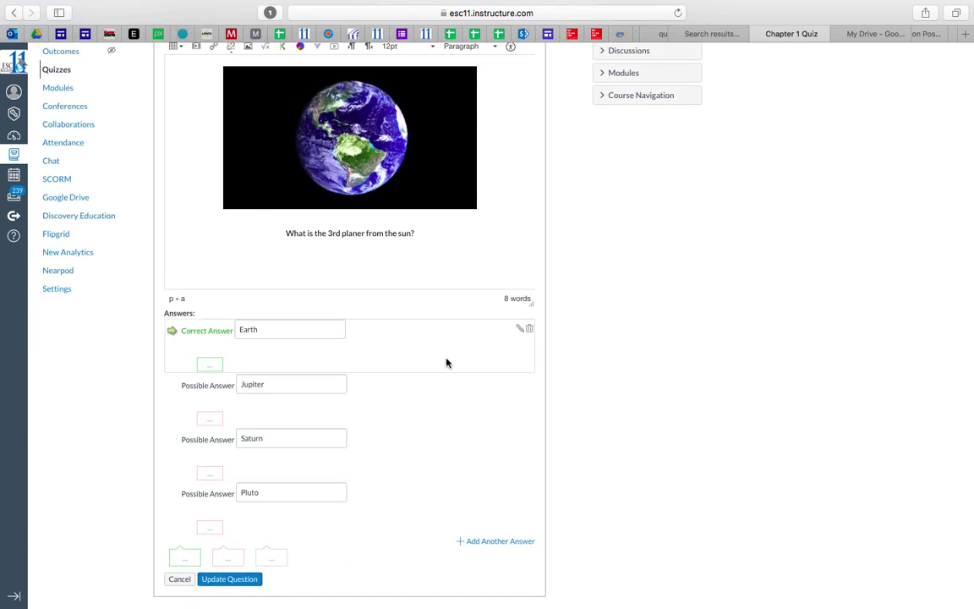
pyautogui.click(208, 365)
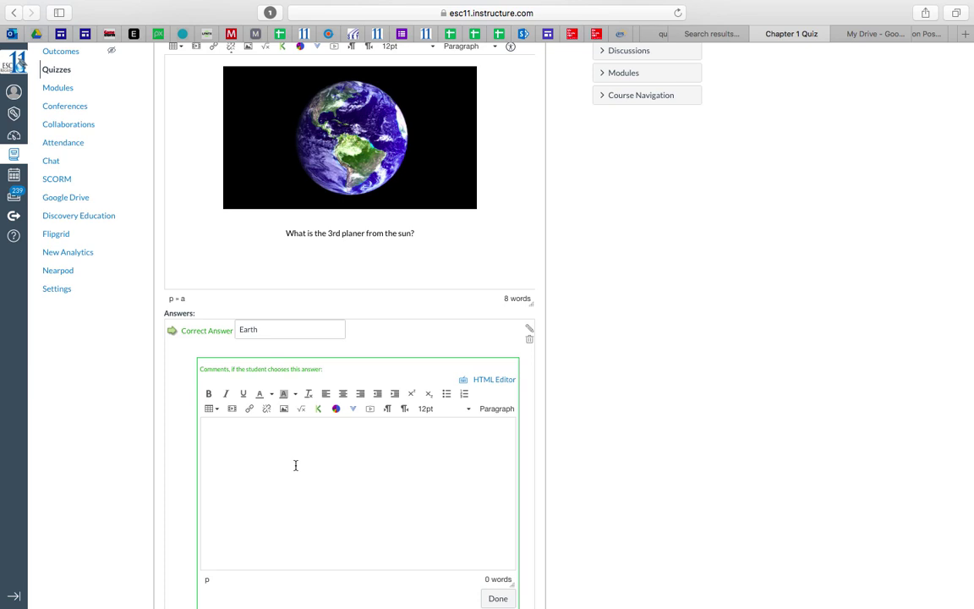
pyautogui.write('Great job, you recognized that Earth is the 3rd planet from the sun.')
pyautogui.scroll(-3, 591, 448)
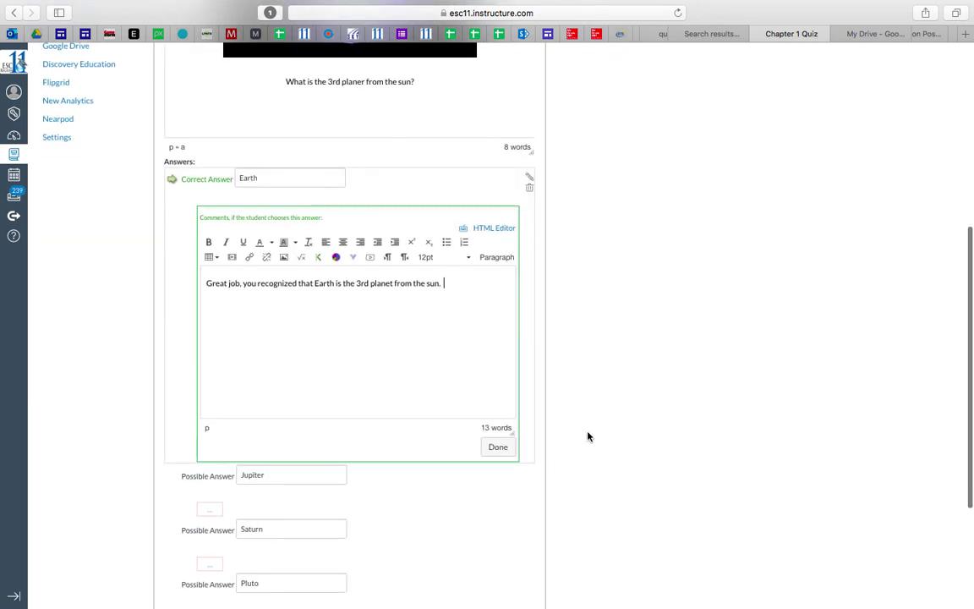
pyautogui.click(504, 449)
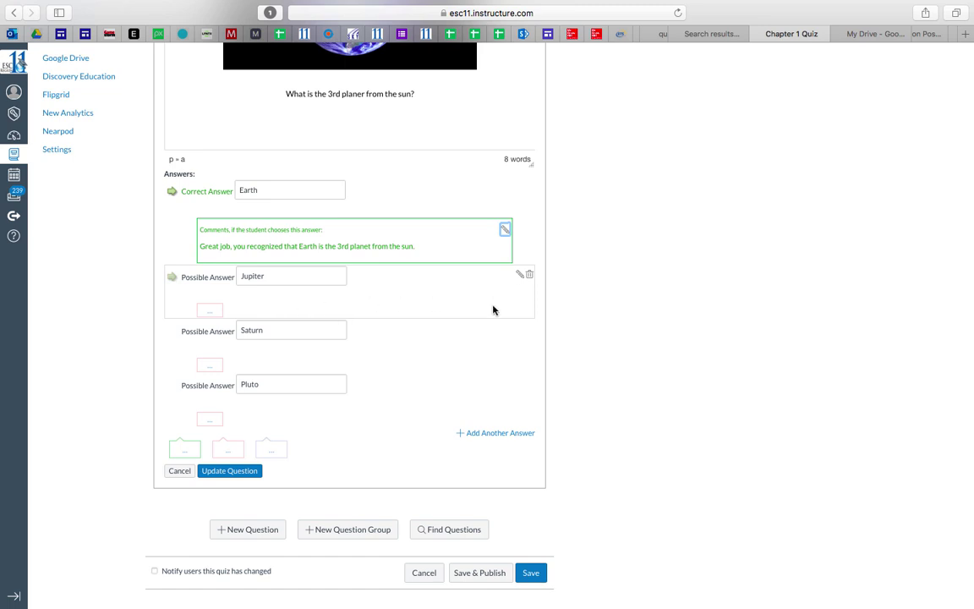
# Add a wrong-answer comment starting "That is not correct." and explaining that Pluto looks like a rocky inner planet but lies beyond the gas giants
pyautogui.click(275, 383)
pyautogui.scroll(-5, 401, 347)
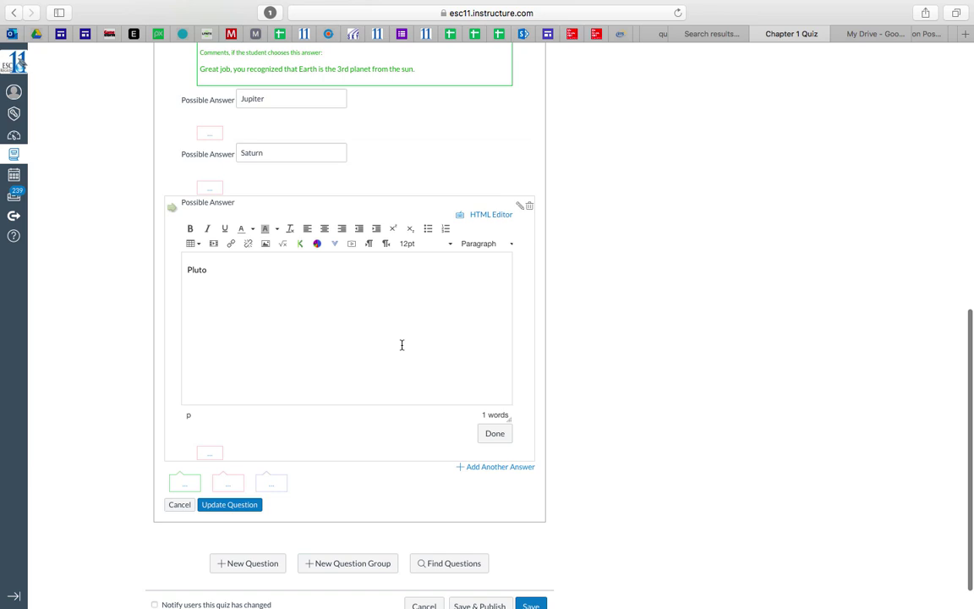
pyautogui.click(233, 489)
pyautogui.scroll(-5, 287, 435)
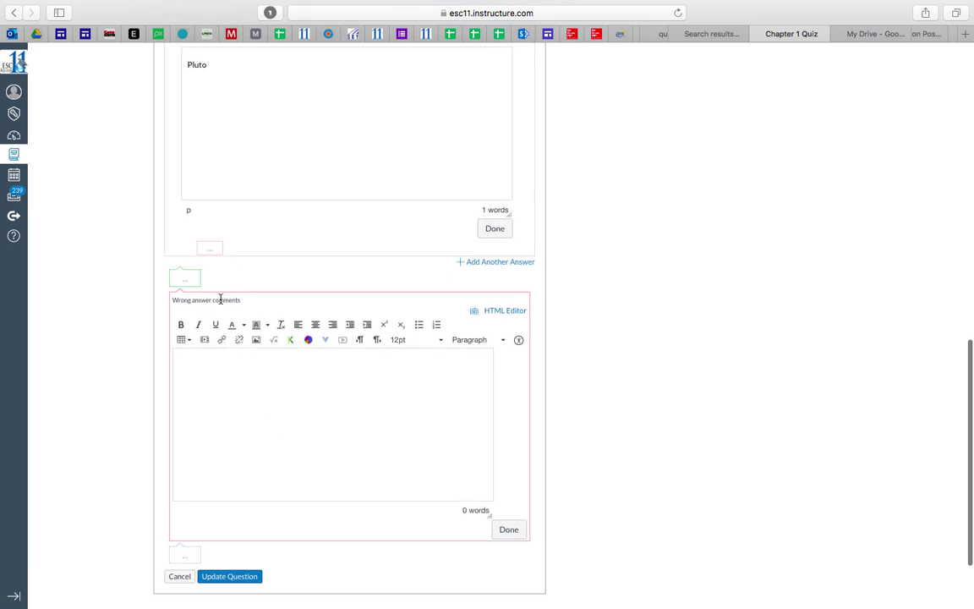
pyautogui.click(300, 423)
pyautogui.write('That is not correct.  Although Pluto looks like a rocky inner planet, it is actually found beyond the gas giants in the outer reaches of the solar sy')
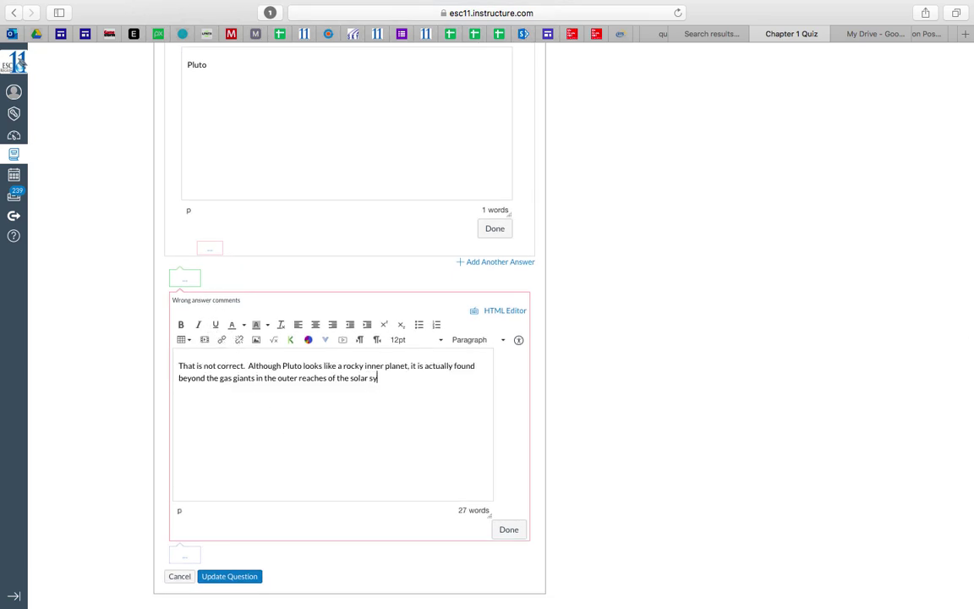
pyautogui.write('stem.')
pyautogui.scroll(3, 517, 533)
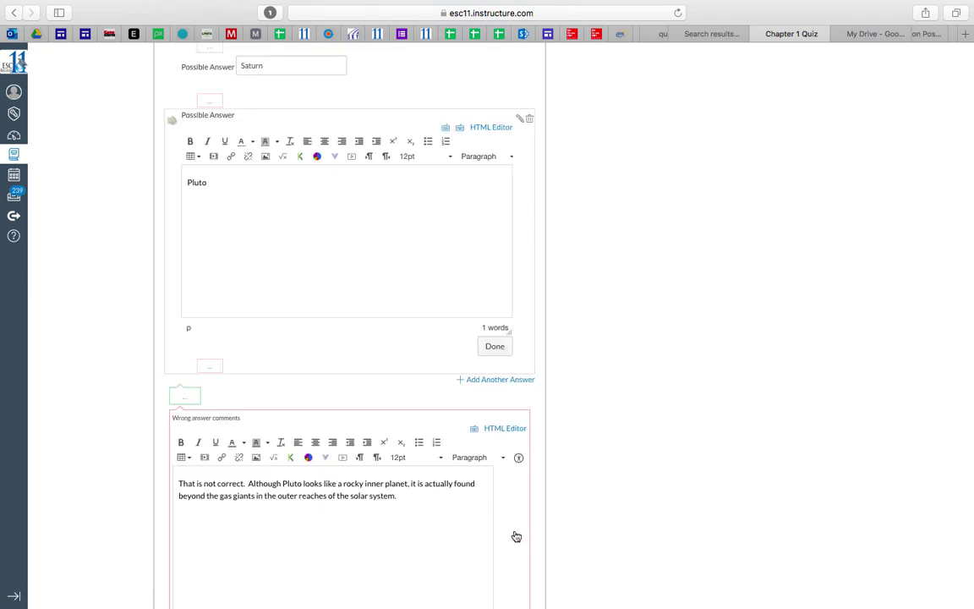
pyautogui.click(516, 536)
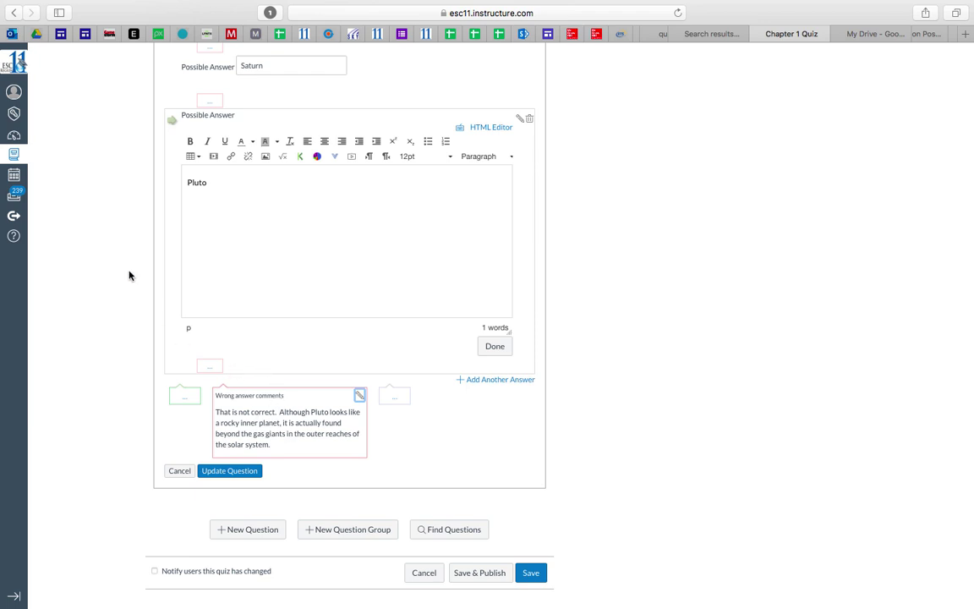
# Name the planet question "Question 3rd rock from the sun"
pyautogui.scroll(3, 129, 276)
pyautogui.scroll(10, 129, 275)
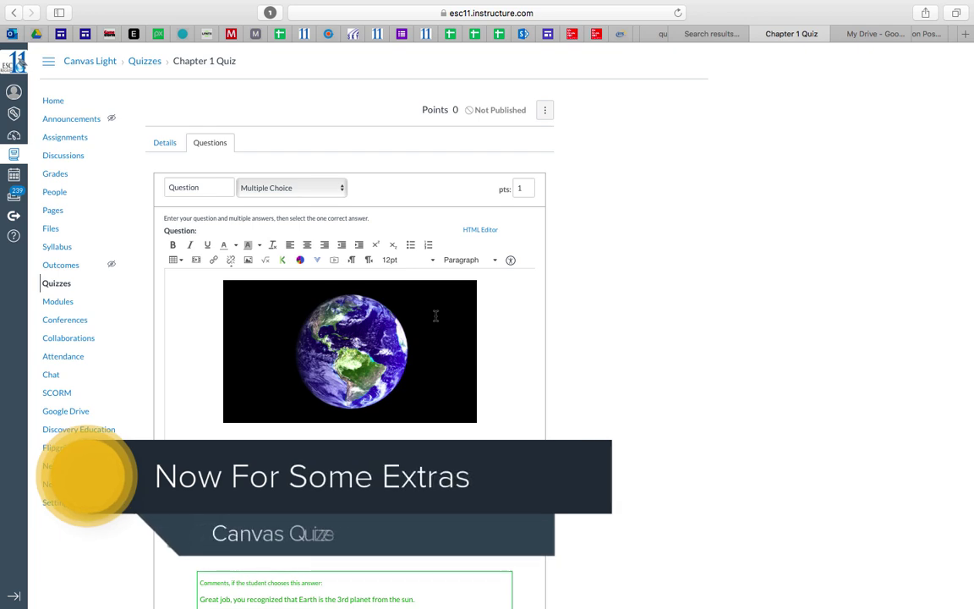
pyautogui.click(209, 187)
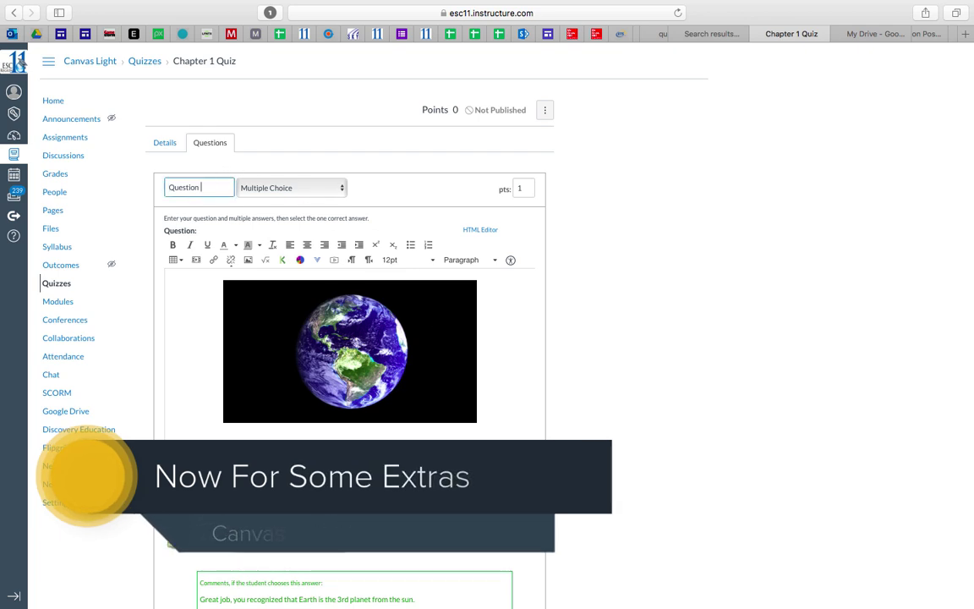
pyautogui.write('3rd rock from the s')
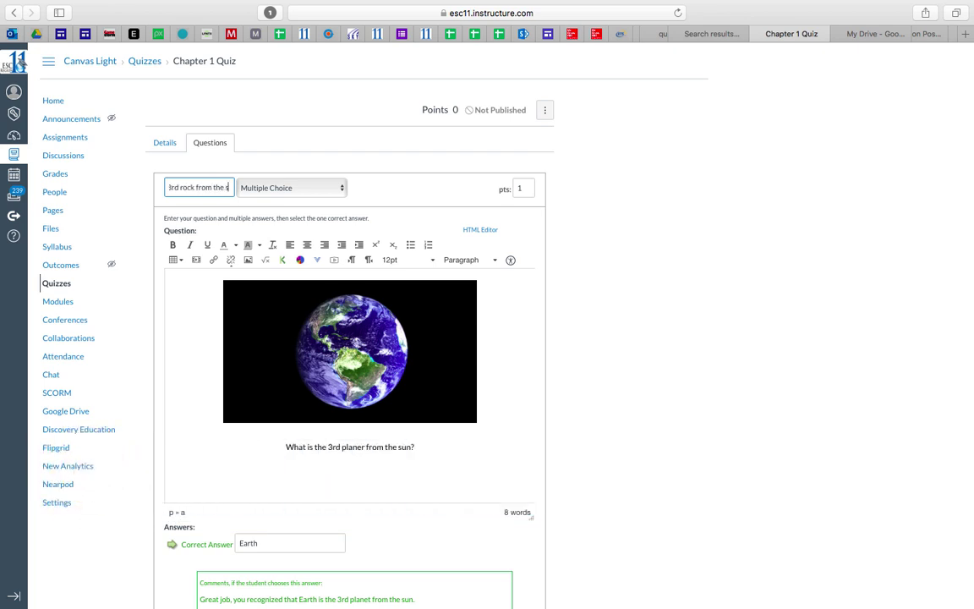
pyautogui.write('un')
pyautogui.click(355, 169)
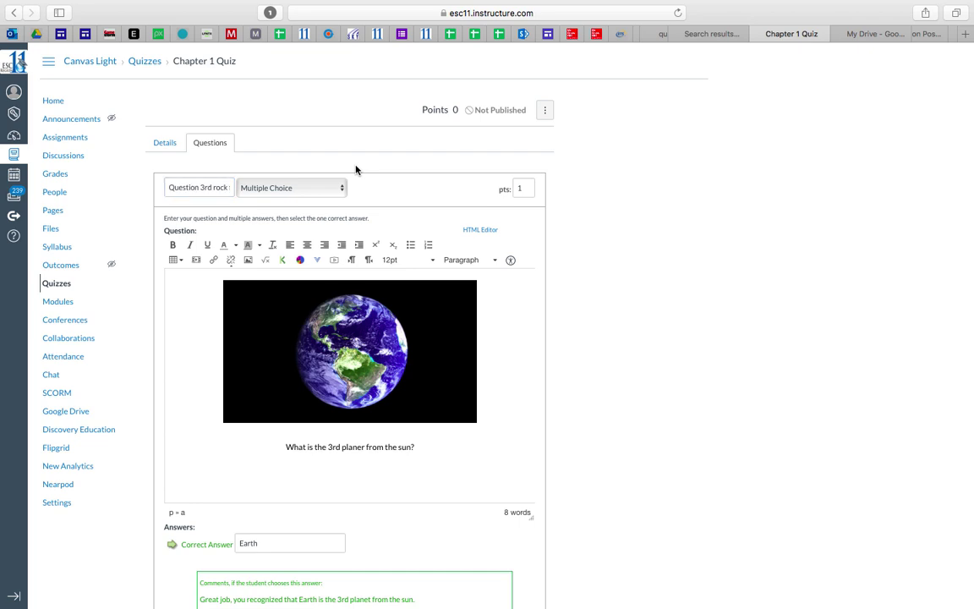
# Keep the question type as Multiple Choice, set its points to 5 and update the question
pyautogui.click(341, 192)
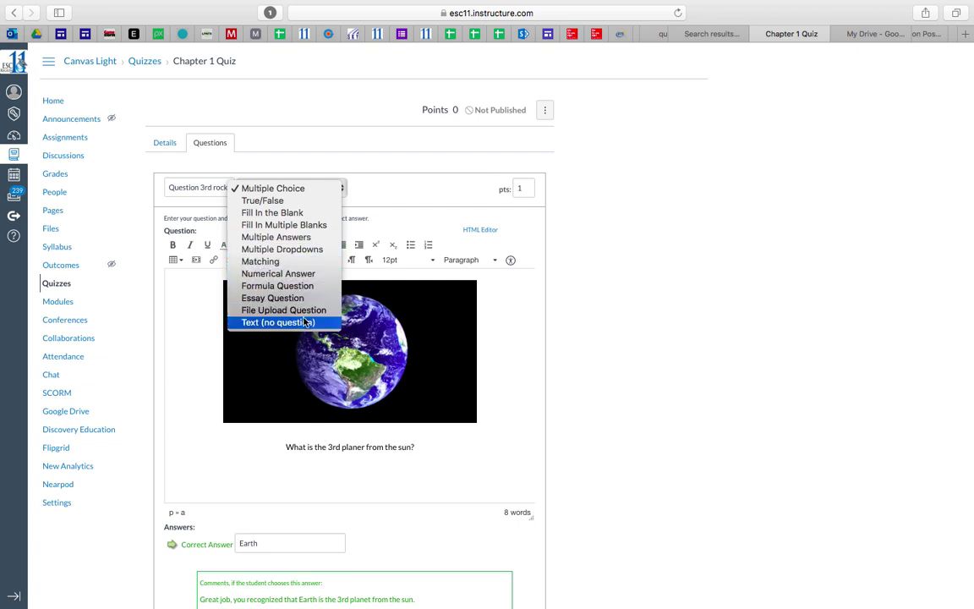
pyautogui.click(401, 175)
pyautogui.click(525, 188)
pyautogui.click(523, 188)
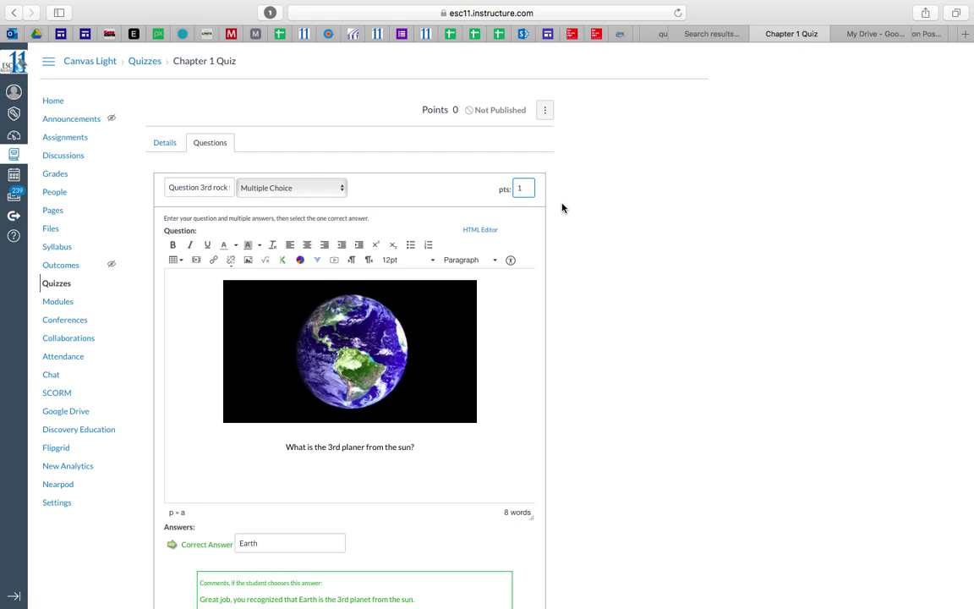
pyautogui.press('BackSpace')
pyautogui.click(576, 279)
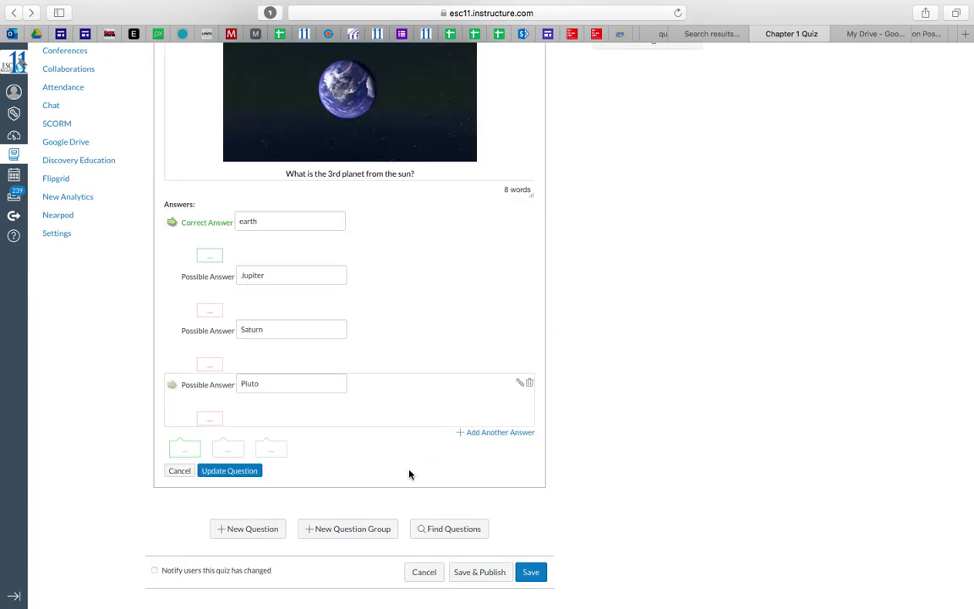
pyautogui.click(234, 474)
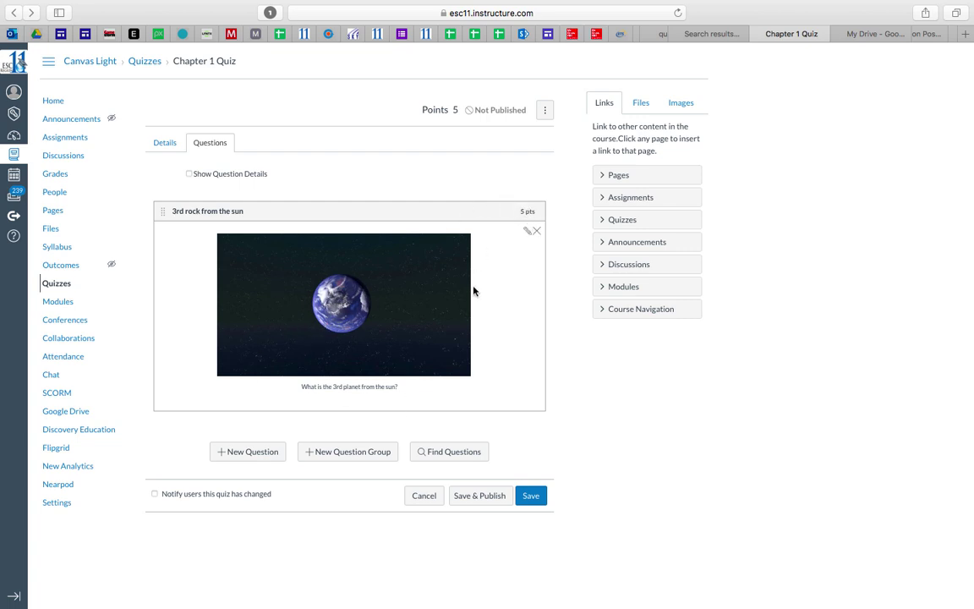
# Add a 10-point Matching question named "Inner and Outer" and enlarge its text editor to fit the whole Solar System image
pyautogui.click(260, 458)
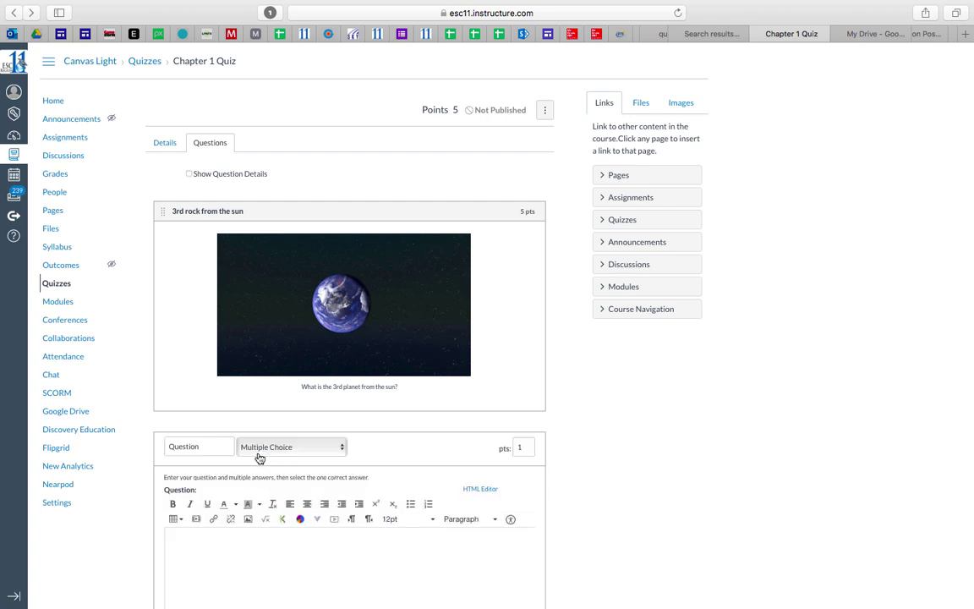
pyautogui.scroll(-4, 134, 387)
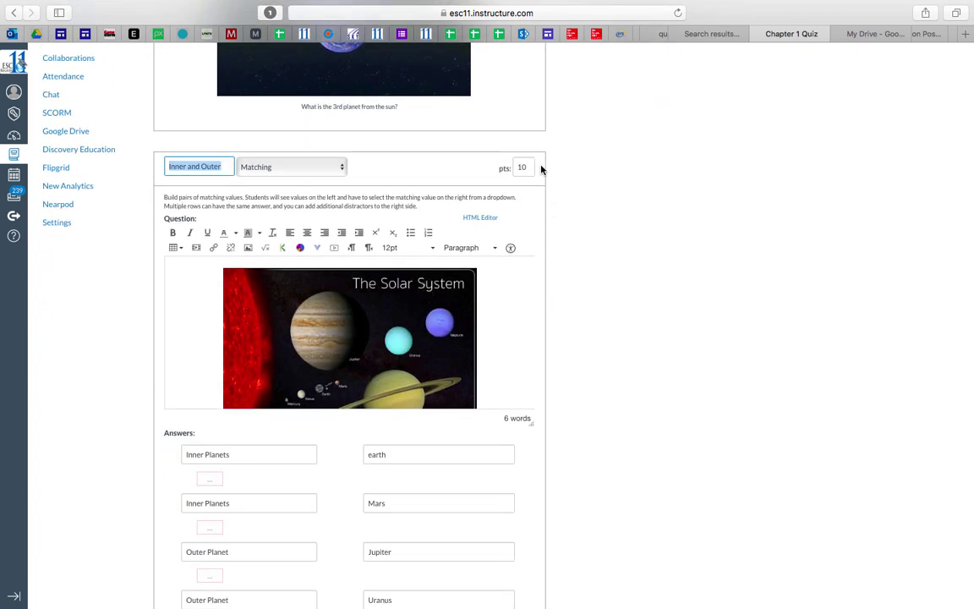
pyautogui.scroll(5, 522, 166)
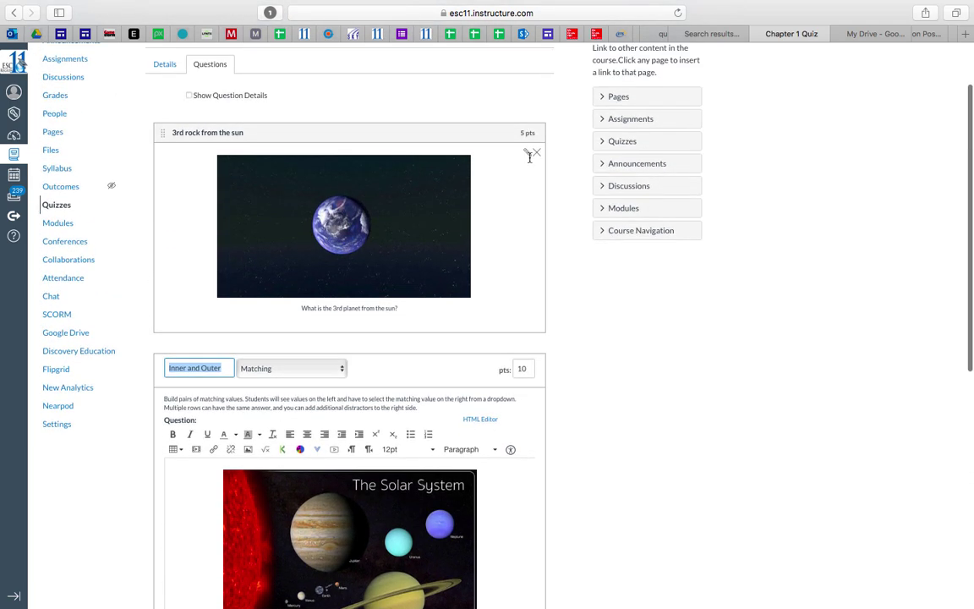
pyautogui.scroll(-5, 511, 262)
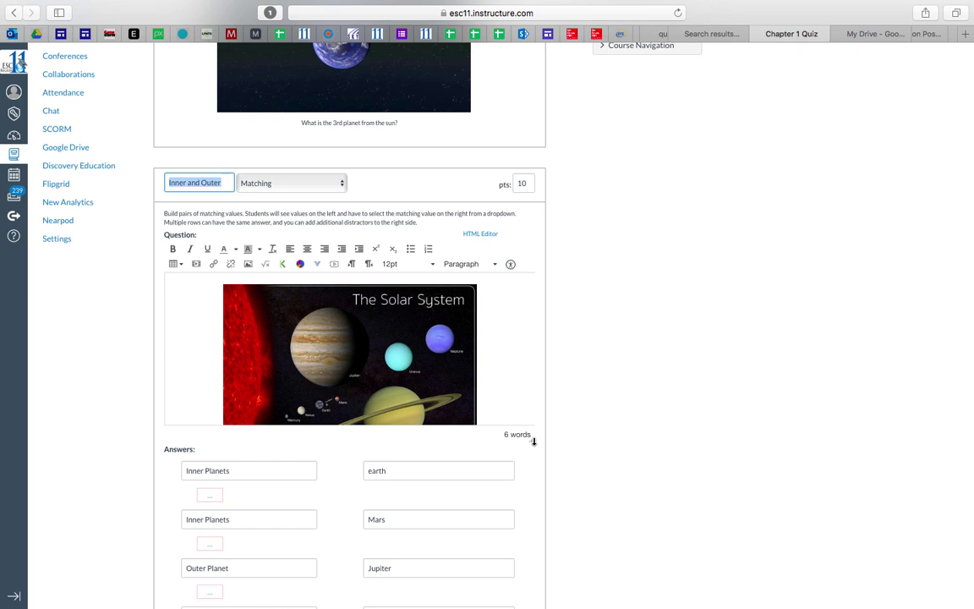
pyautogui.moveTo(534, 441); pyautogui.dragTo(530, 509)
pyautogui.scroll(-2, 599, 392)
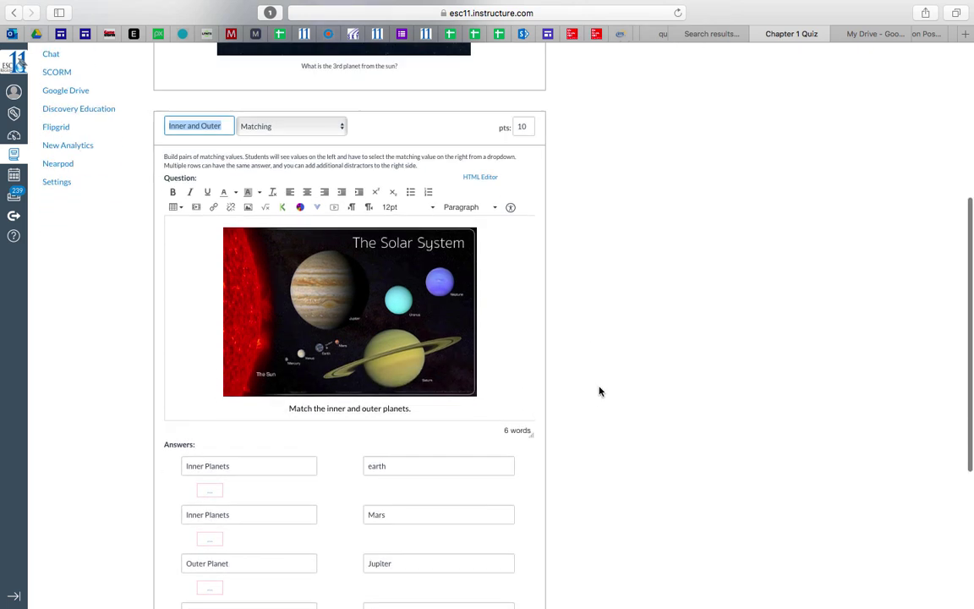
pyautogui.scroll(-2, 599, 391)
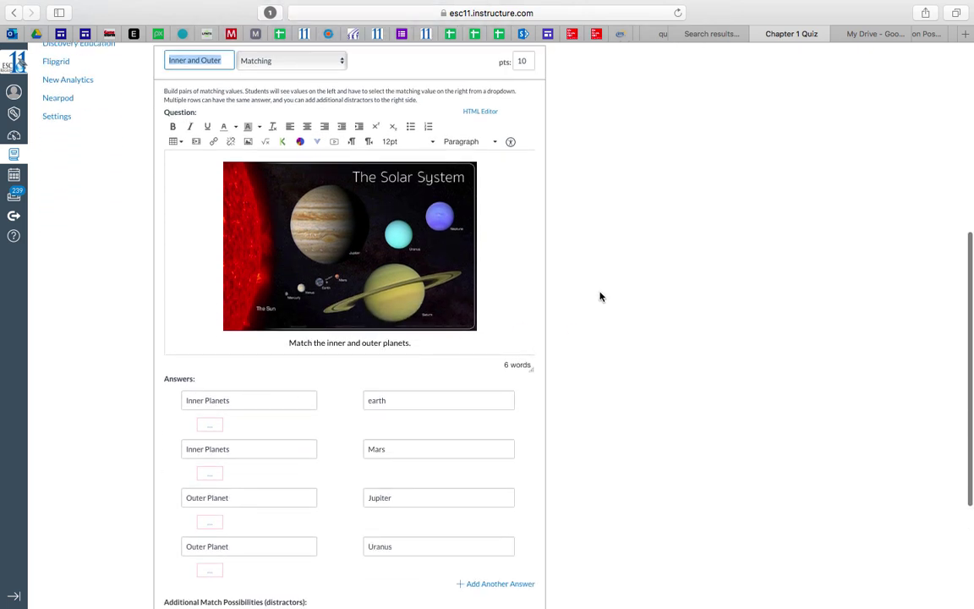
# Add "Pudding" as a distractor to the matching question and update the question
pyautogui.scroll(-4, 600, 296)
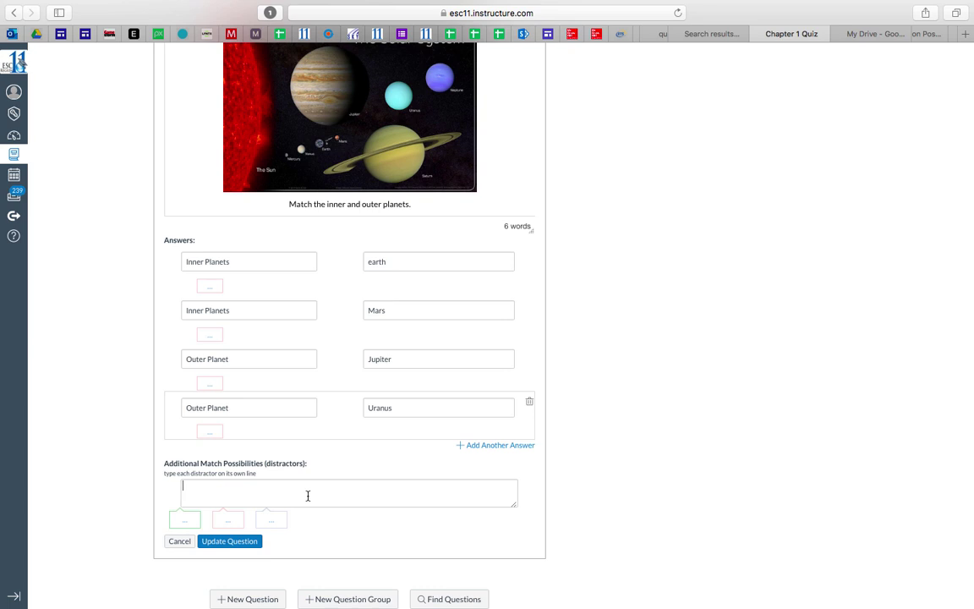
pyautogui.write('Pudding')
pyautogui.click(239, 542)
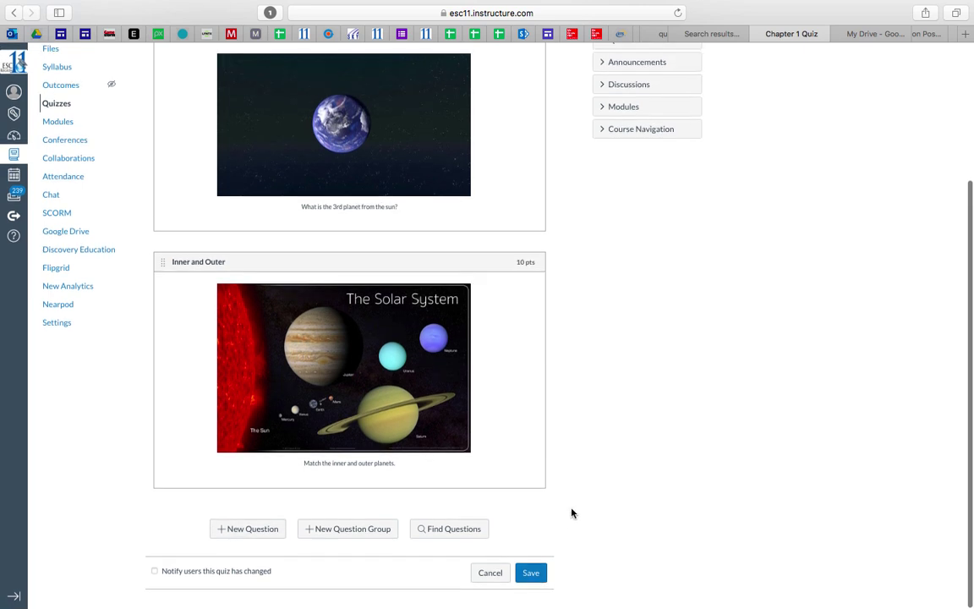
# Save the Chapter 1 Quiz and open its preview
pyautogui.click(532, 574)
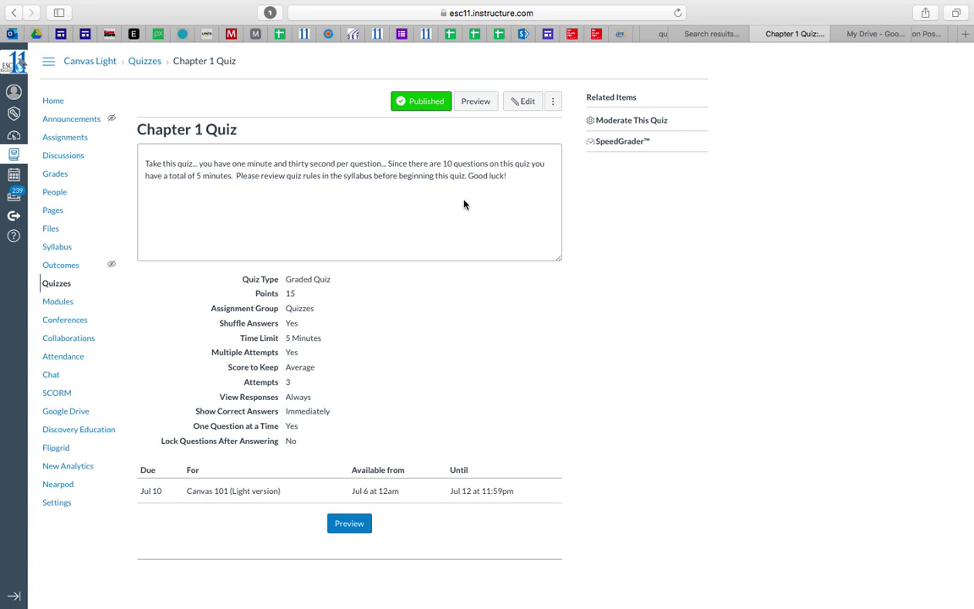
pyautogui.click(476, 105)
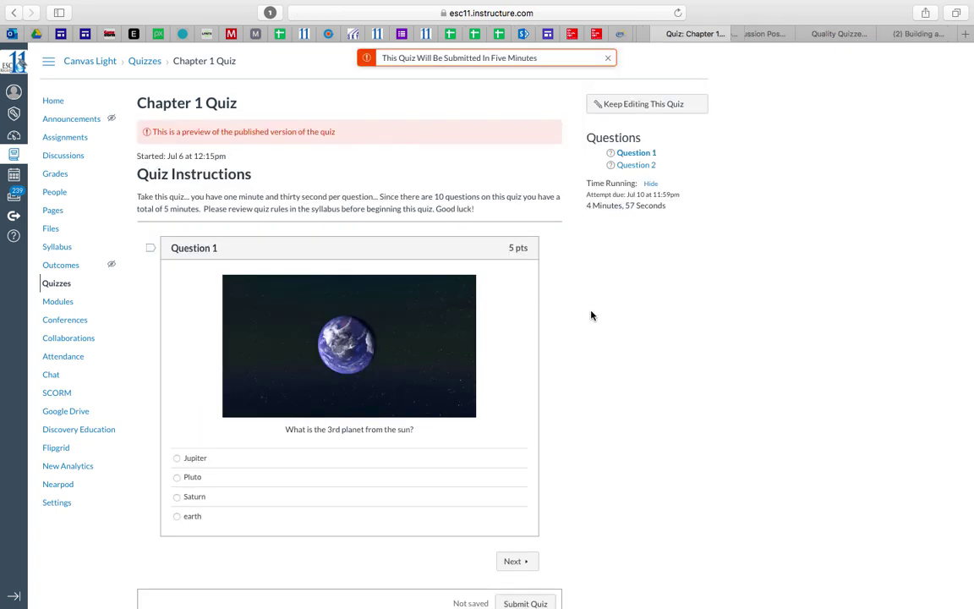
# Answer Question 1 with "earth" and match the two Inner Planets rows of Question 2 to earth and Mars
pyautogui.scroll(-1, 591, 315)
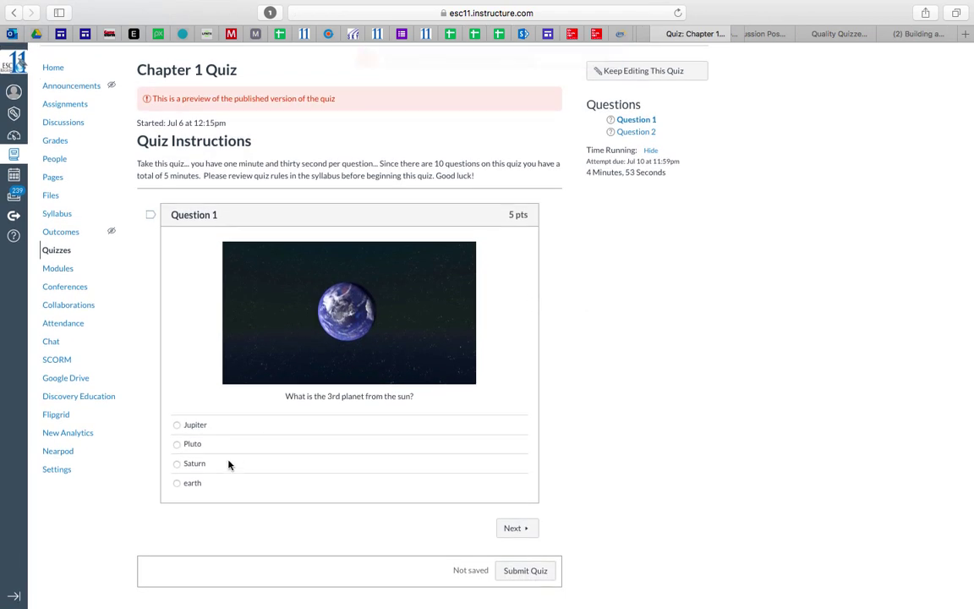
pyautogui.click(177, 484)
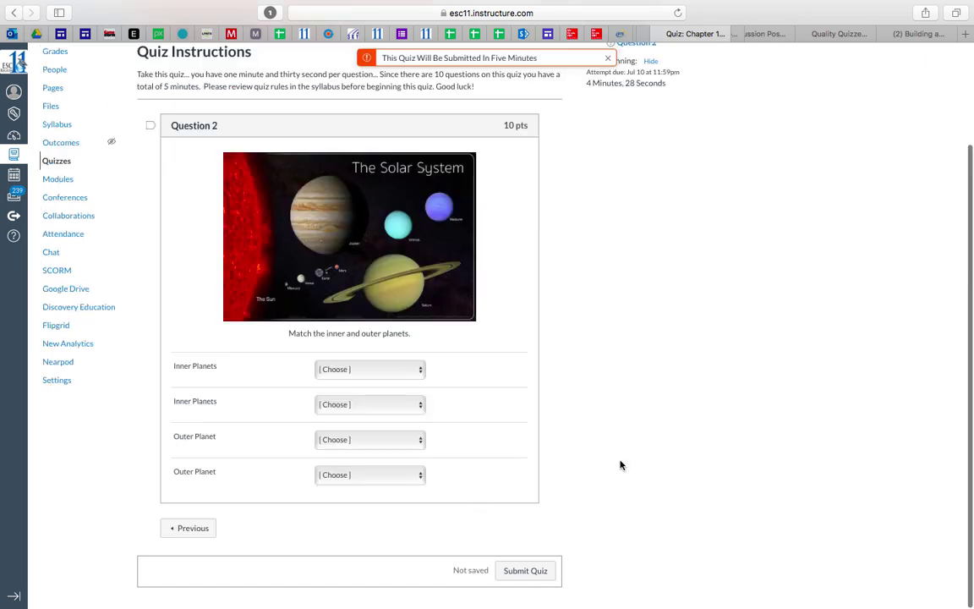
pyautogui.scroll(1, 620, 463)
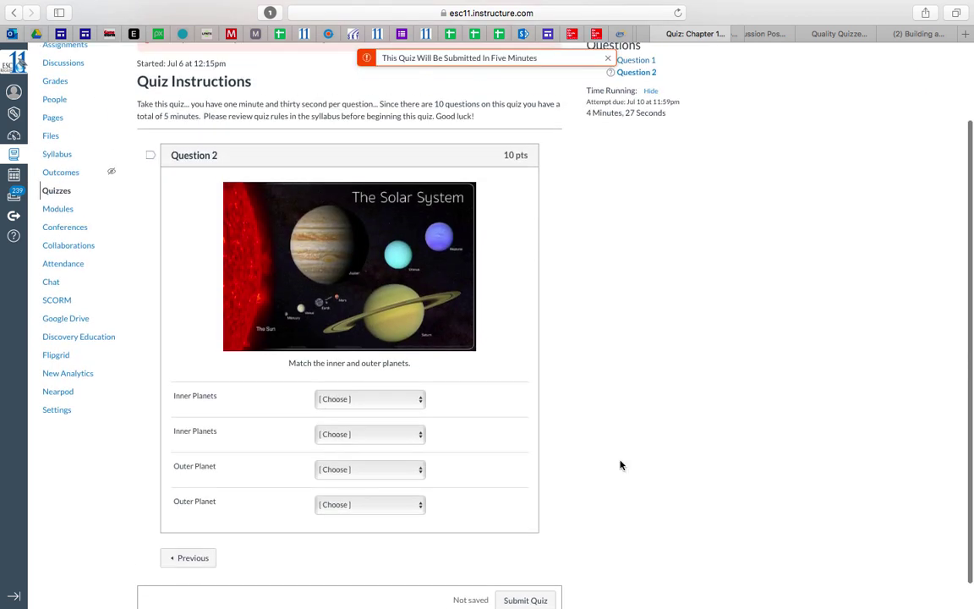
pyautogui.scroll(-1, 620, 463)
pyautogui.click(401, 370)
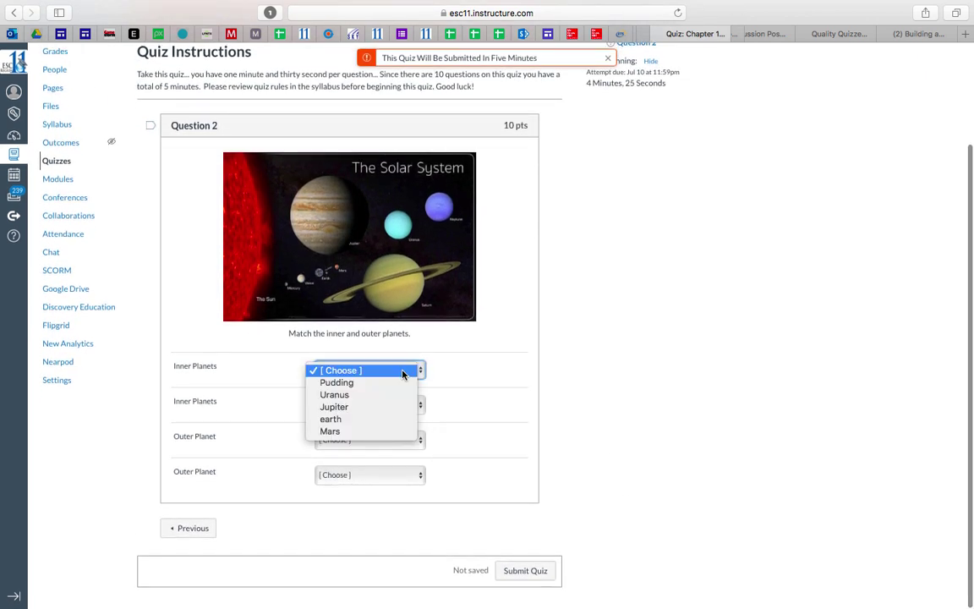
pyautogui.click(343, 421)
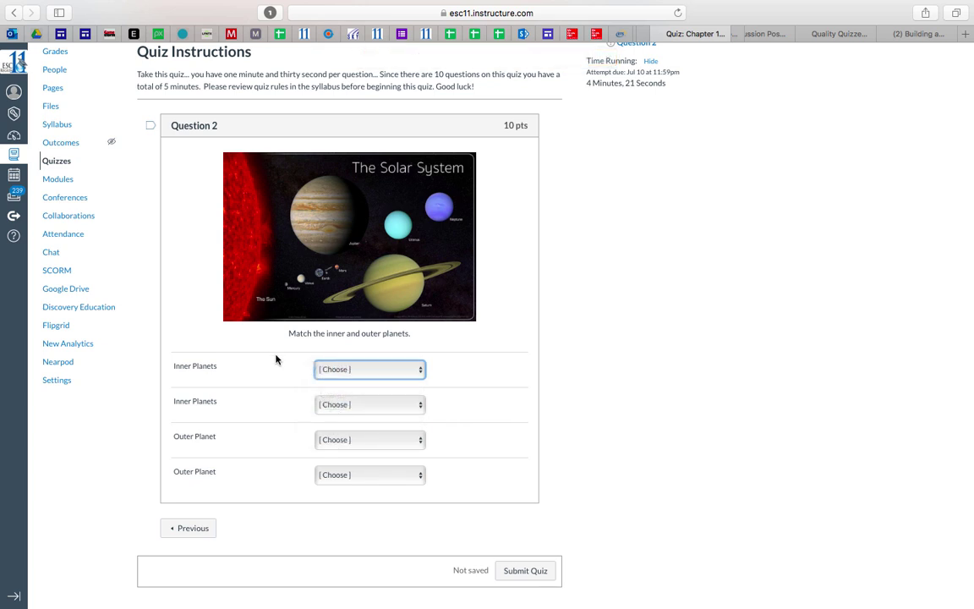
pyautogui.click(378, 405)
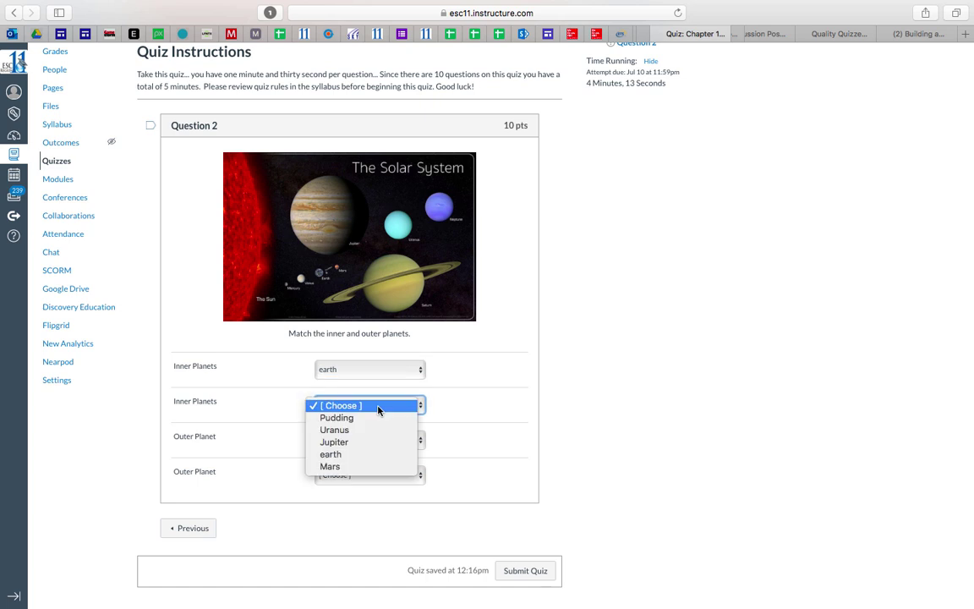
pyautogui.click(342, 466)
# Match the two Outer Planet rows to Jupiter and Pudding
pyautogui.click(363, 445)
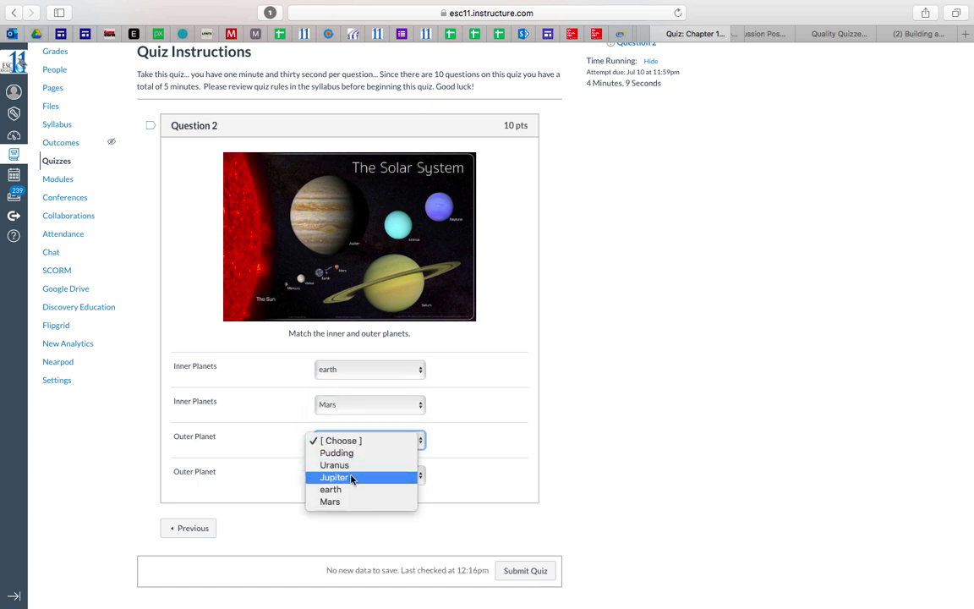
pyautogui.click(351, 479)
pyautogui.click(352, 478)
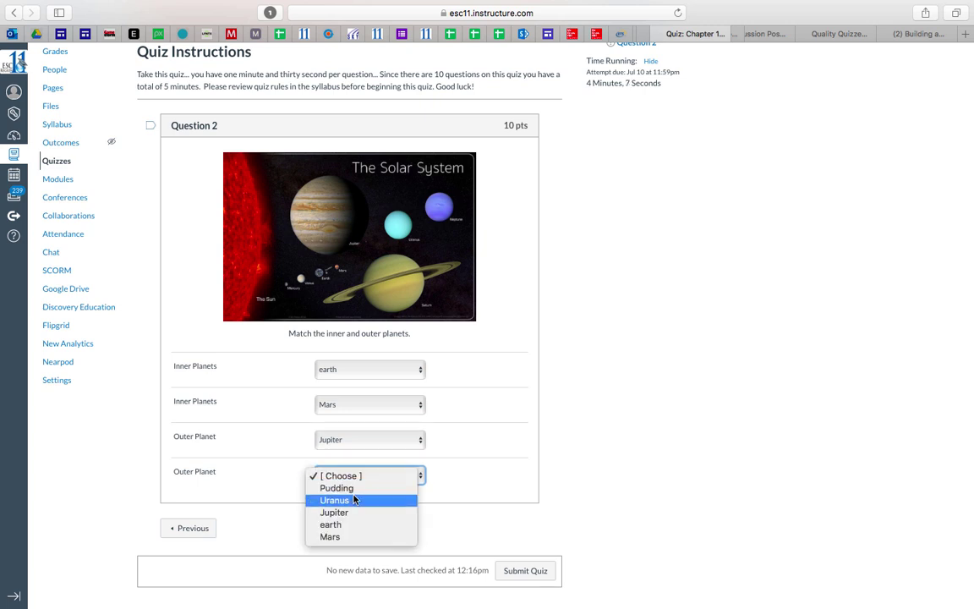
pyautogui.click(352, 502)
pyautogui.click(417, 478)
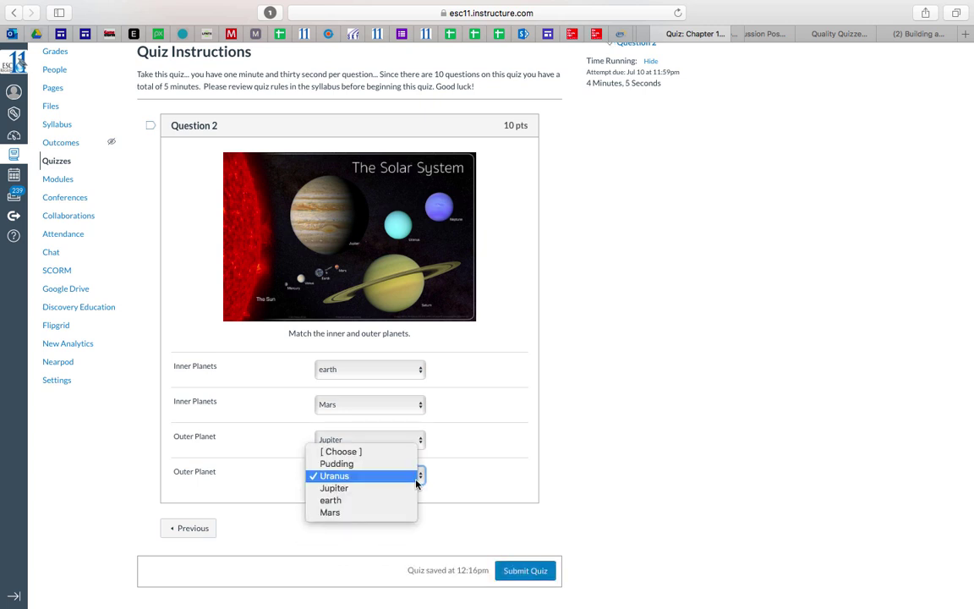
pyautogui.click(358, 465)
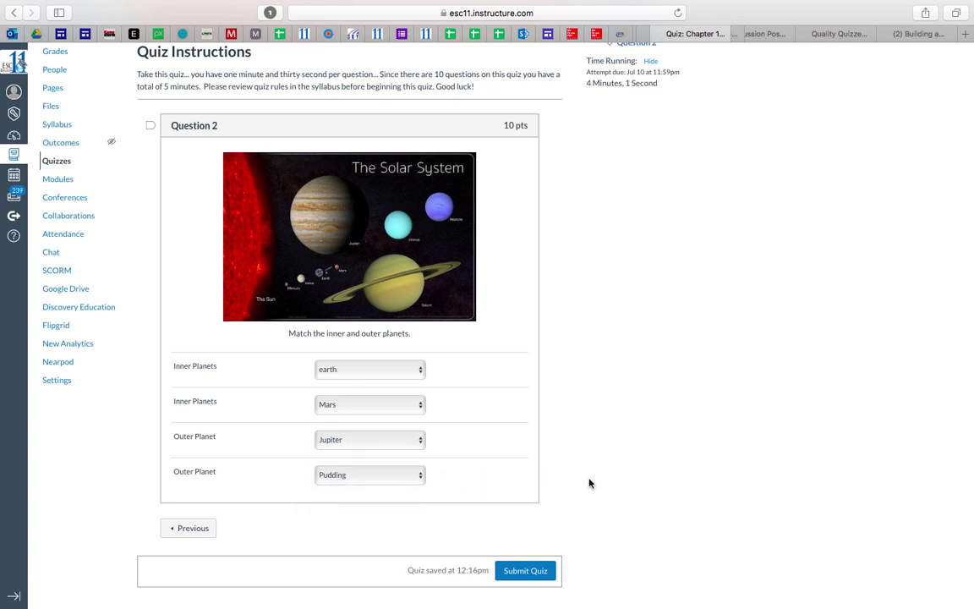
# Check the save status and remaining time, hide the running timer and submit the quiz attempt
pyautogui.moveTo(408, 570); pyautogui.dragTo(488, 574)
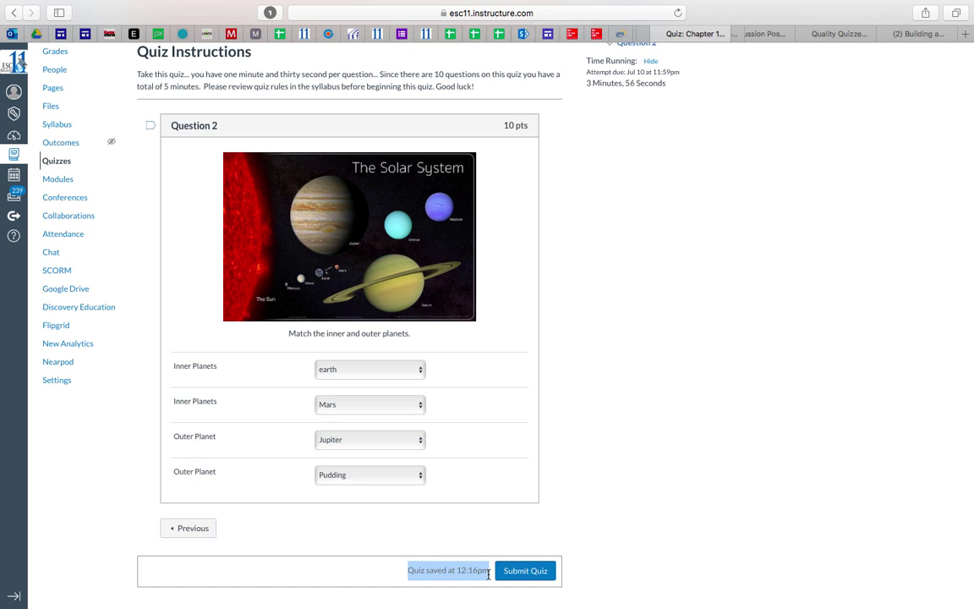
pyautogui.click(600, 487)
pyautogui.scroll(3, 610, 432)
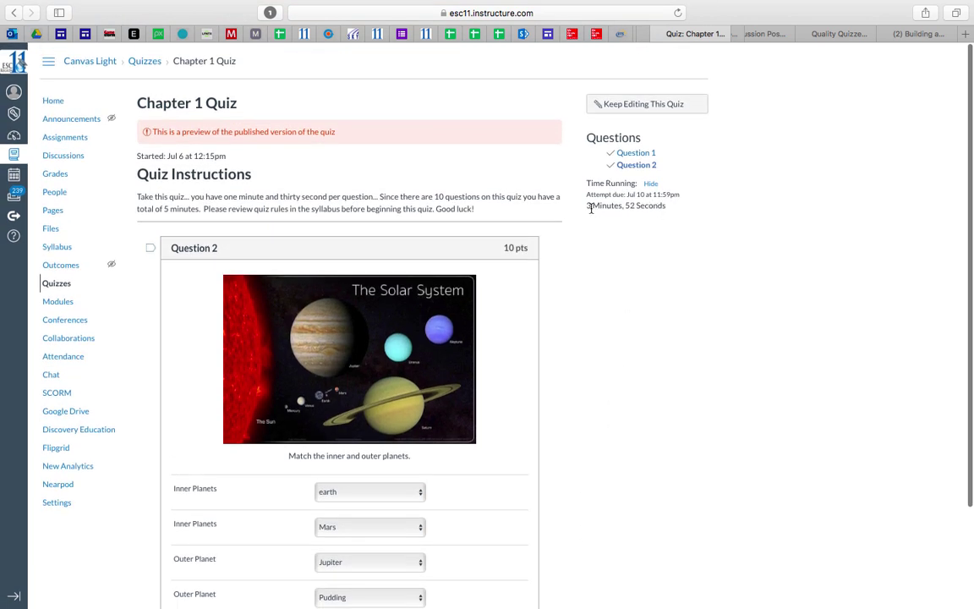
pyautogui.moveTo(588, 207); pyautogui.dragTo(666, 210)
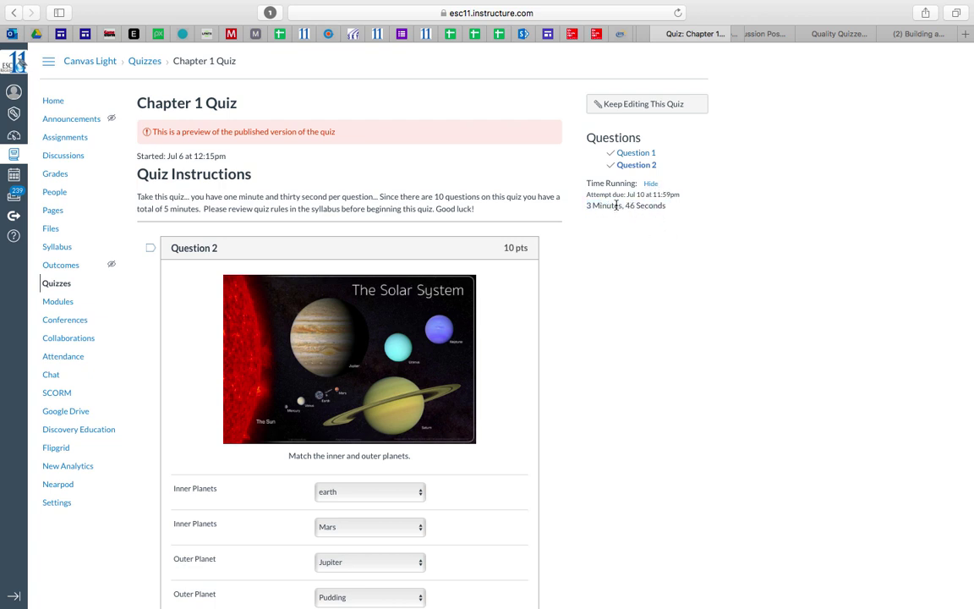
pyautogui.click(650, 184)
pyautogui.scroll(-3, 617, 303)
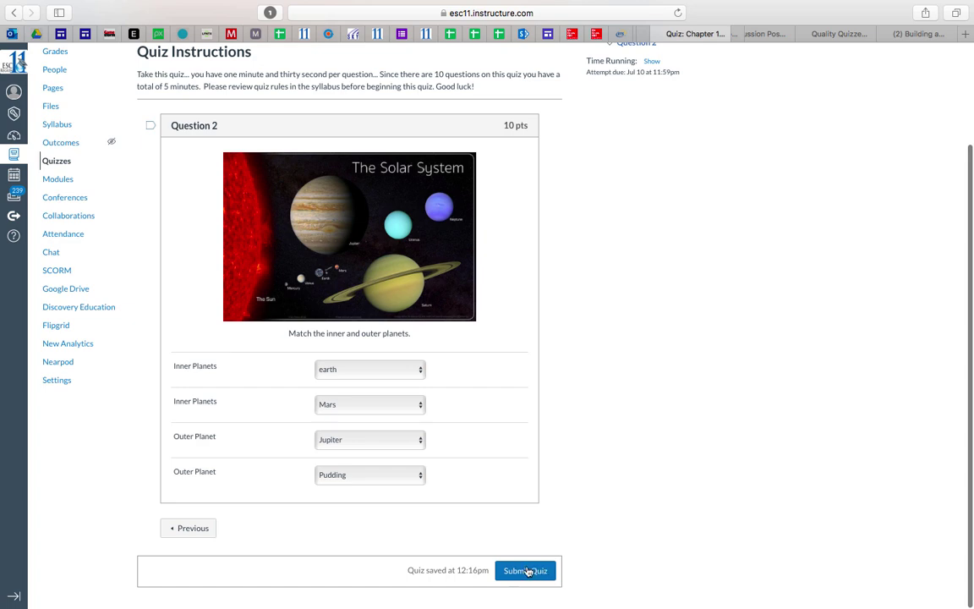
pyautogui.click(526, 571)
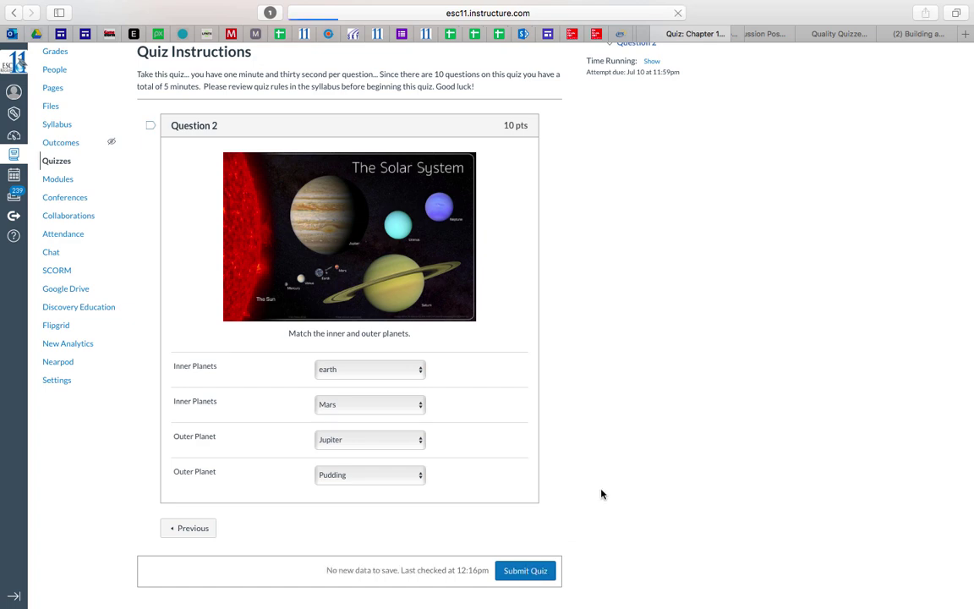
# Examine the graded attempt's feedback and points for both questions along with the overall quiz score
pyautogui.scroll(-5, 544, 366)
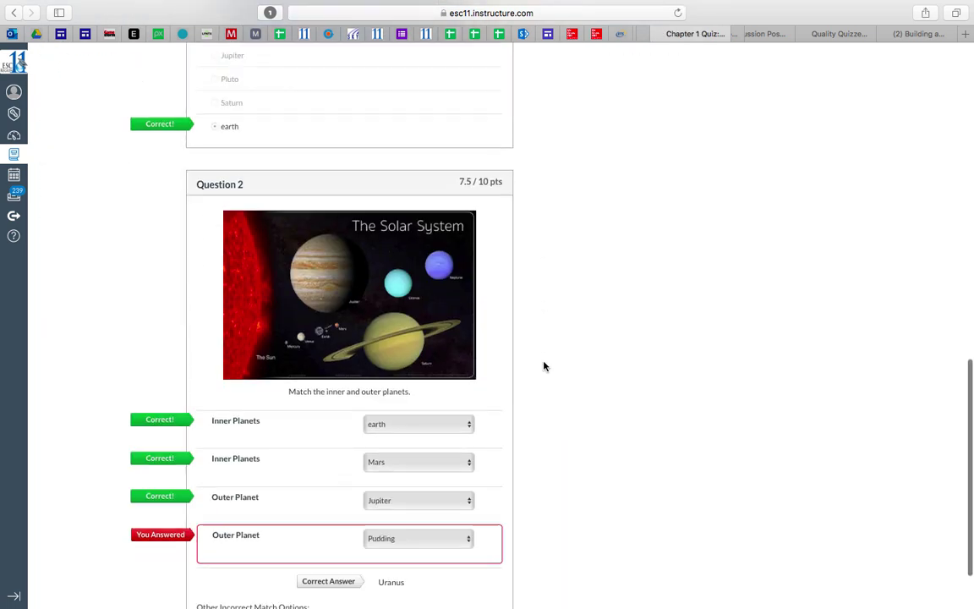
pyautogui.scroll(5, 544, 366)
pyautogui.scroll(-2, 544, 366)
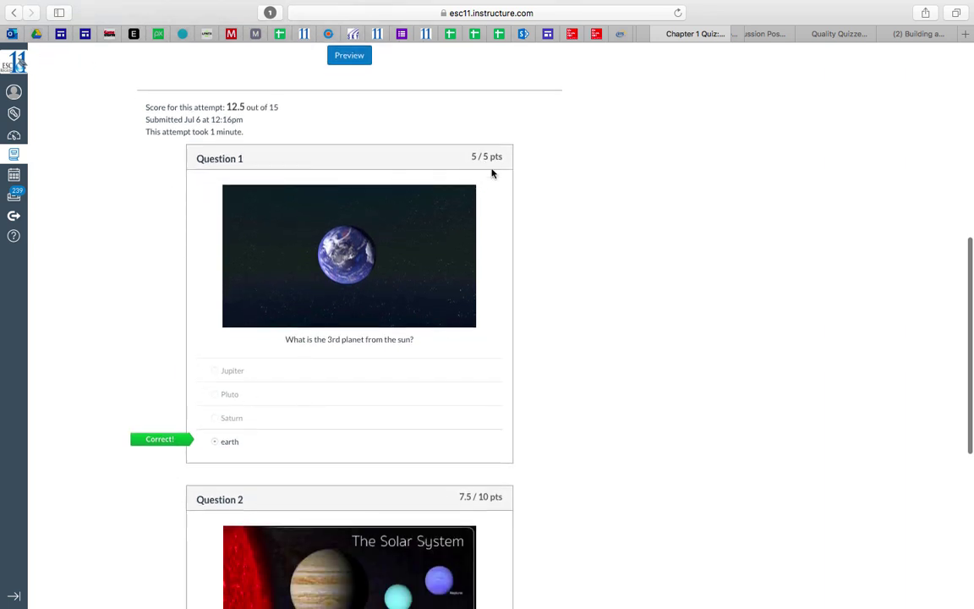
pyautogui.scroll(-4, 513, 446)
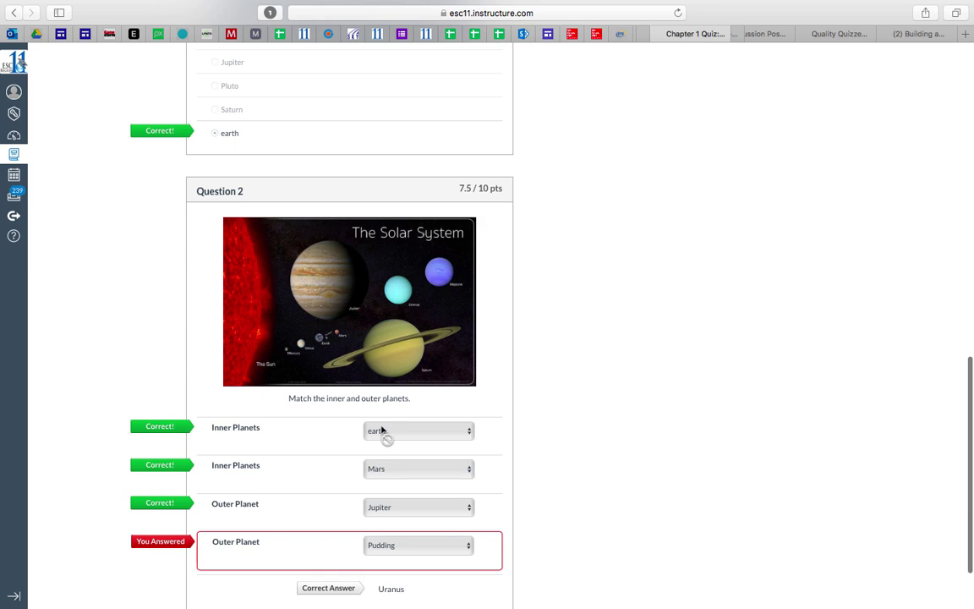
pyautogui.moveTo(402, 556)
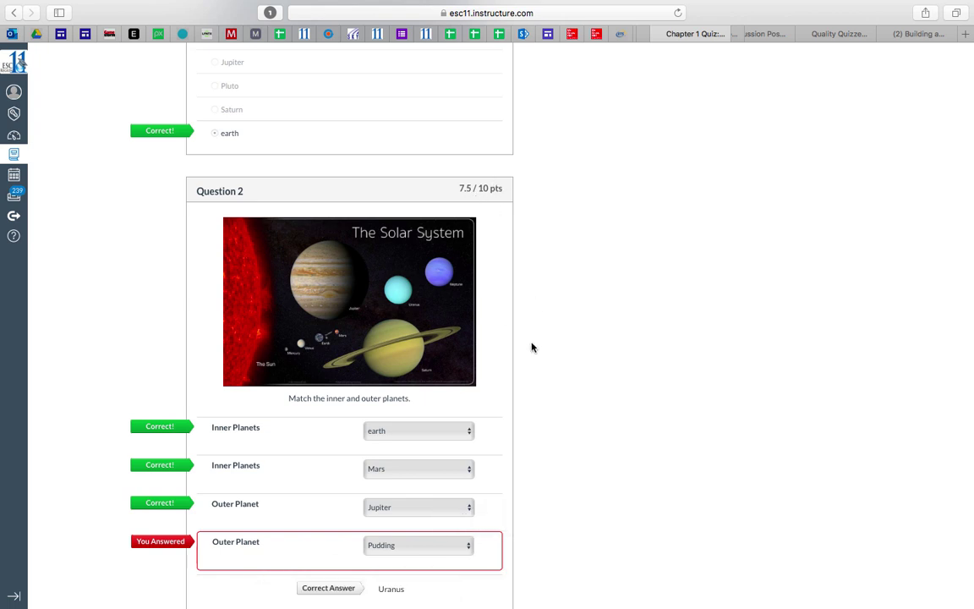
pyautogui.scroll(-3, 530, 343)
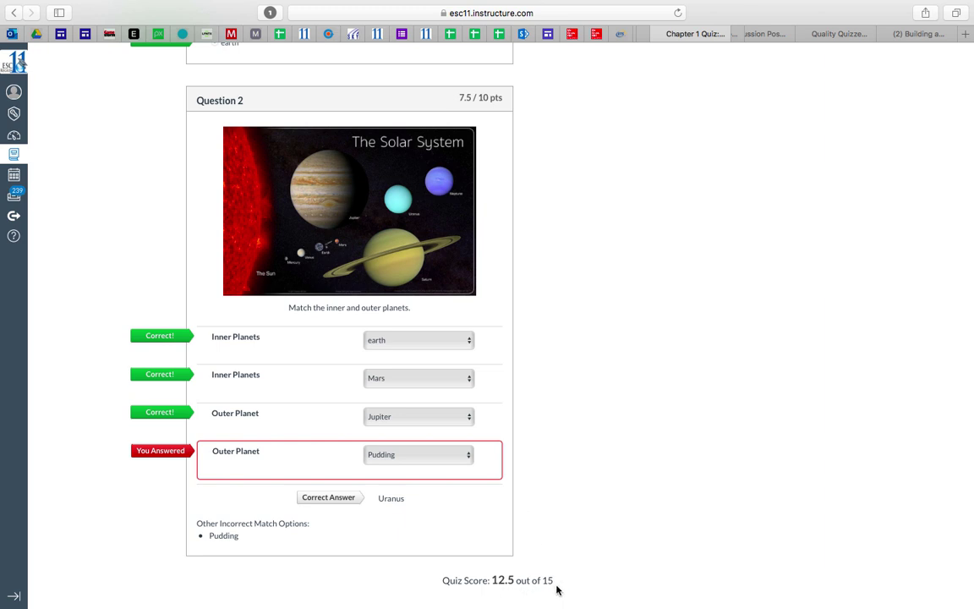
pyautogui.scroll(10, 574, 515)
pyautogui.scroll(-4, 574, 515)
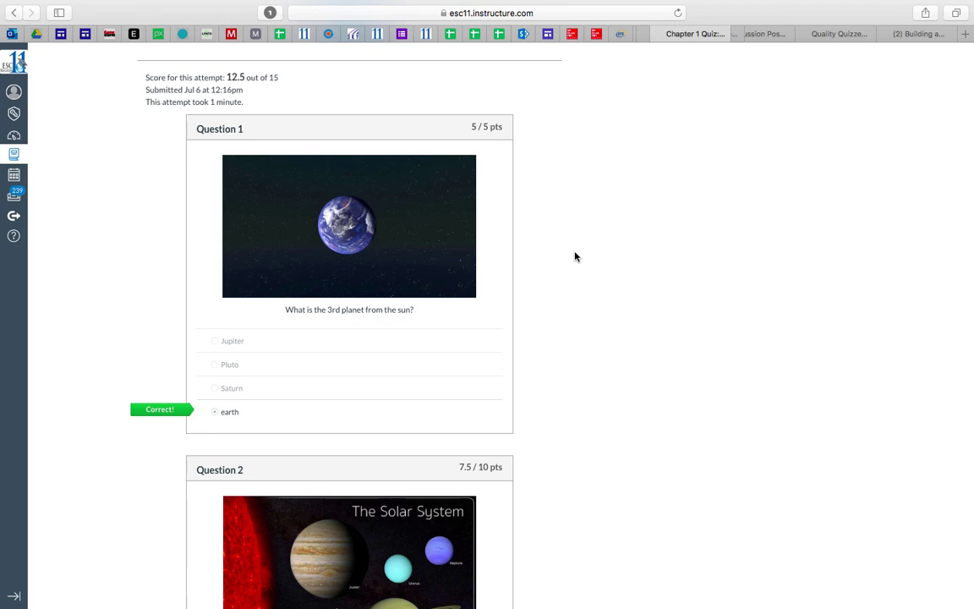
pyautogui.scroll(-6, 575, 256)
pyautogui.scroll(-1, 574, 256)
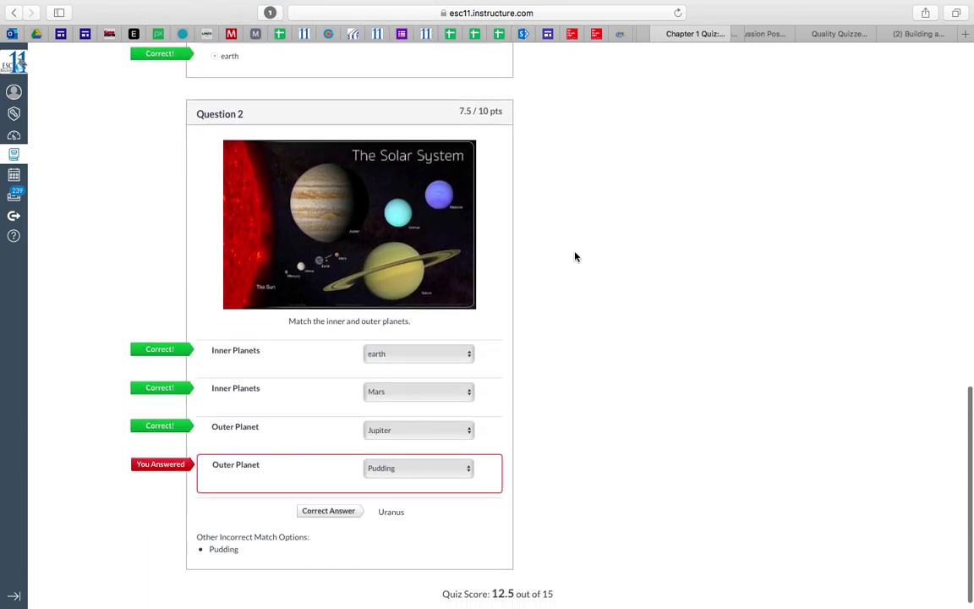